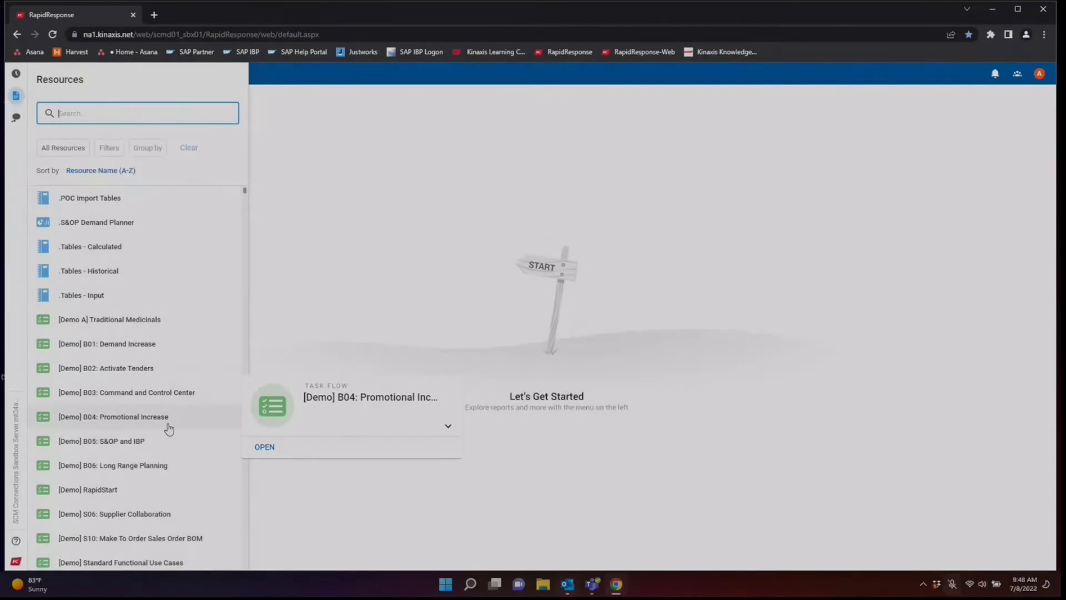
Step: Open the B04 demo dashboard and switch the Consensus Demand Plan chart view from Revenue to Units
{"action": "left_click", "coordinate": [170, 429]}
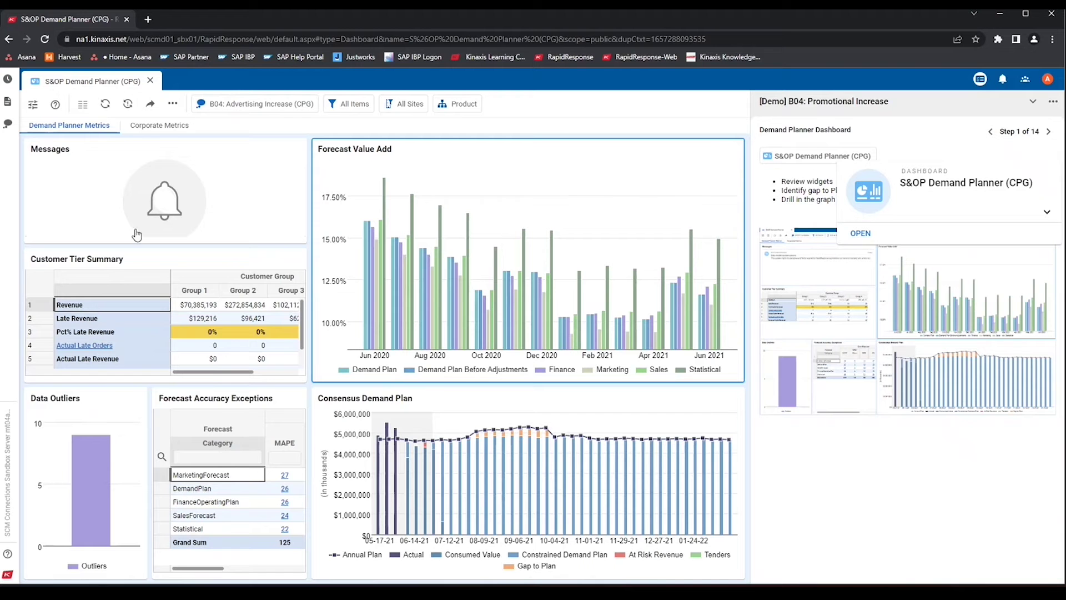
{"action": "mouse_move", "coordinate": [195, 371]}
{"action": "left_mouse_down"}
{"action": "mouse_move", "coordinate": [229, 371]}
{"action": "mouse_move", "coordinate": [196, 376]}
{"action": "left_mouse_up"}
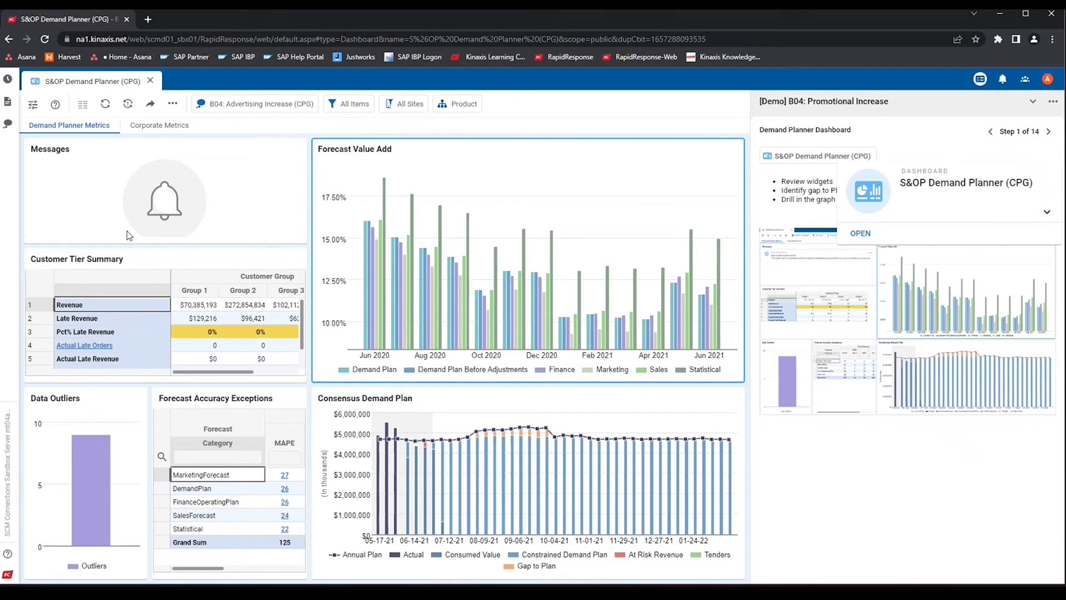
{"action": "left_click", "coordinate": [33, 106]}
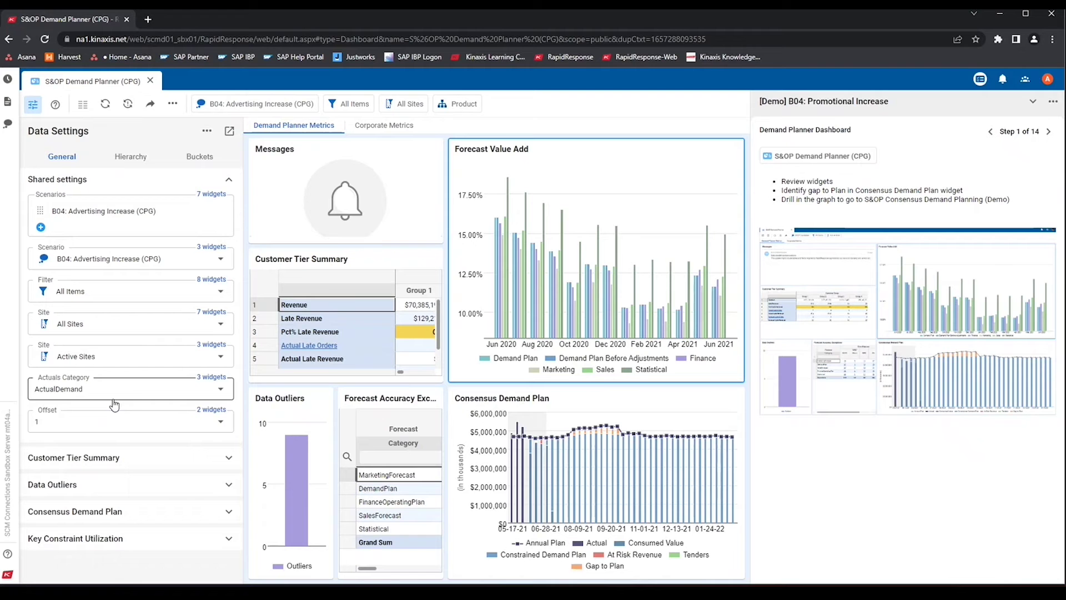
{"action": "left_click", "coordinate": [123, 469]}
{"action": "scroll", "coordinate": [125, 472], "scroll_direction": "down", "scroll_amount": 1}
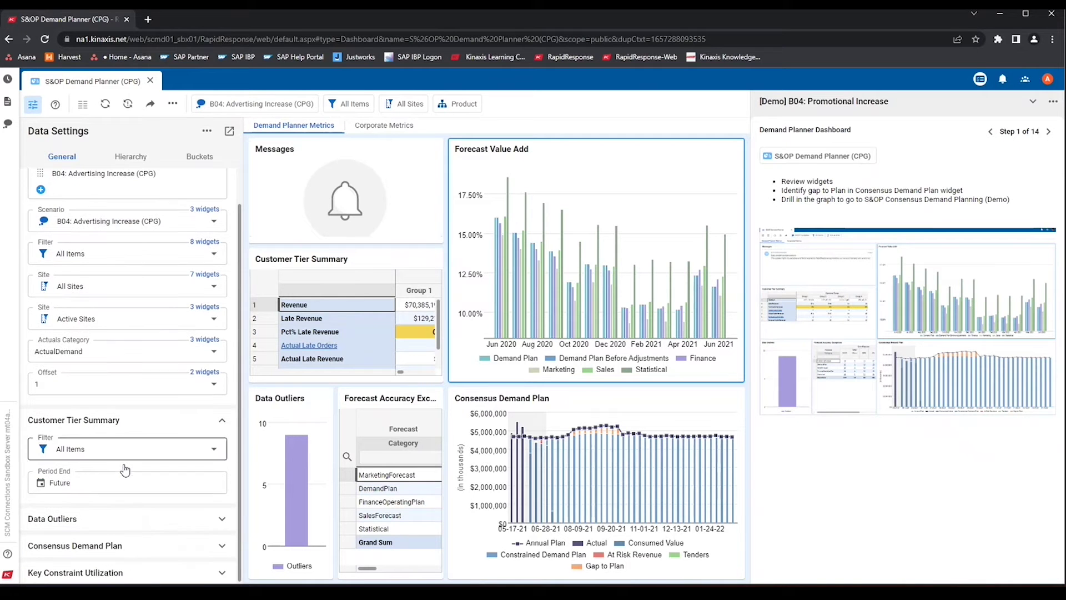
{"action": "left_click", "coordinate": [143, 523]}
{"action": "left_click", "coordinate": [149, 545]}
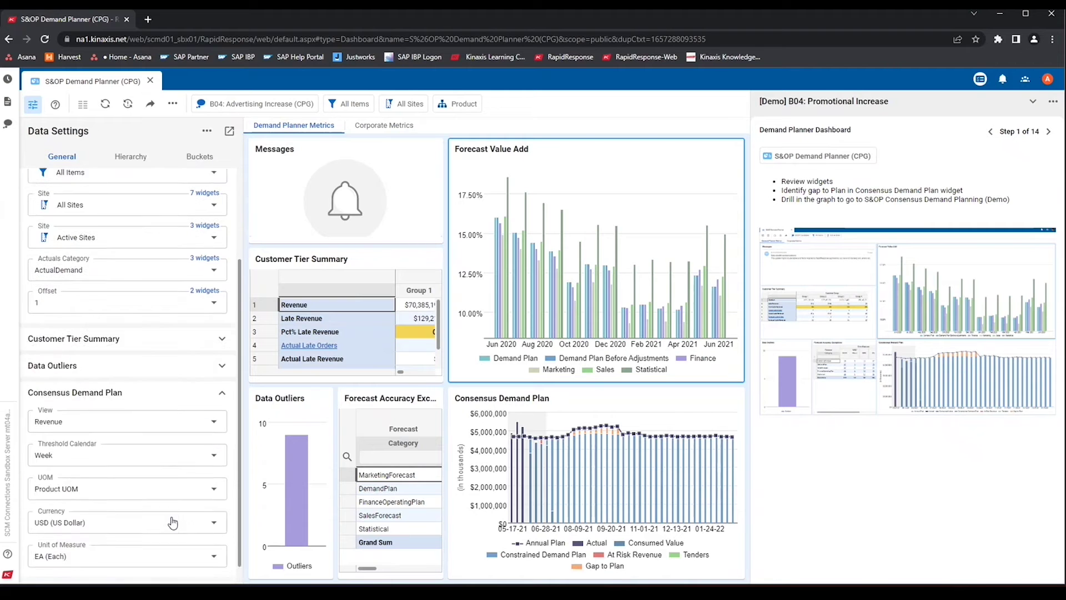
{"action": "left_click", "coordinate": [129, 403]}
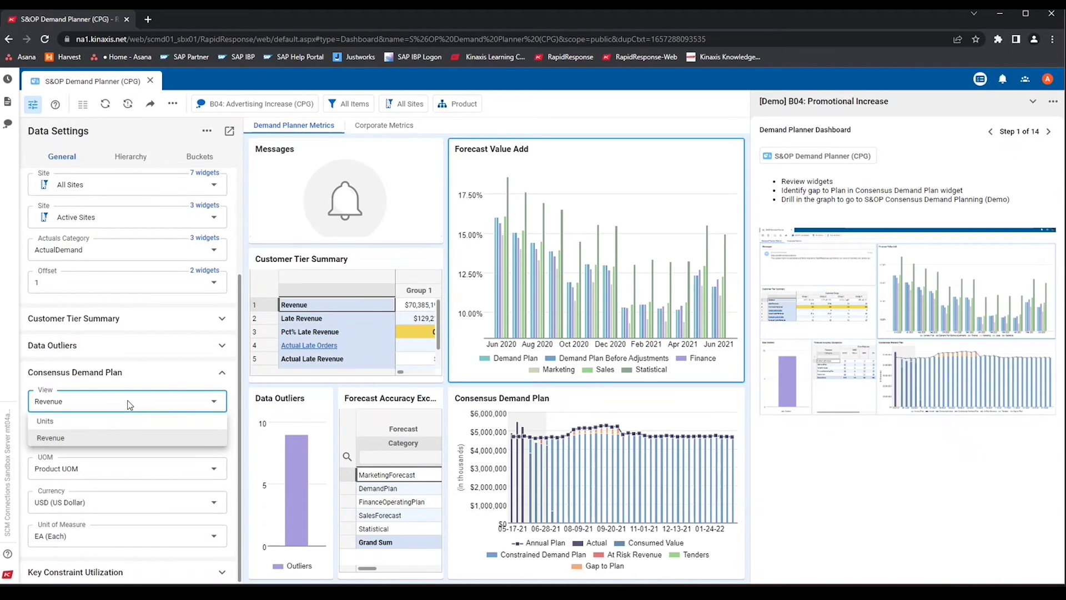
{"action": "left_click", "coordinate": [108, 423]}
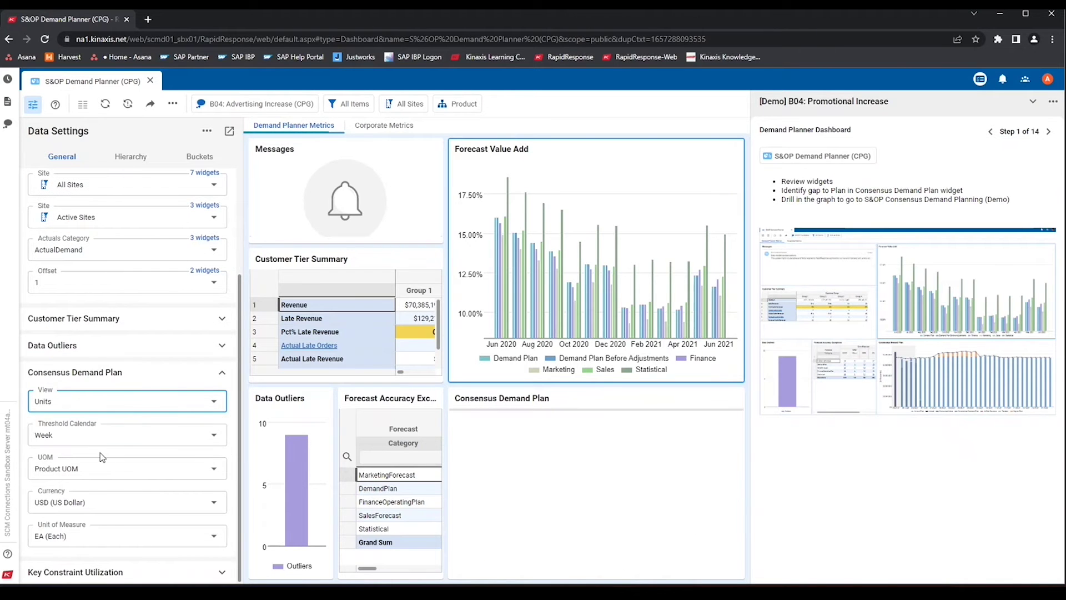
{"action": "left_click", "coordinate": [183, 573]}
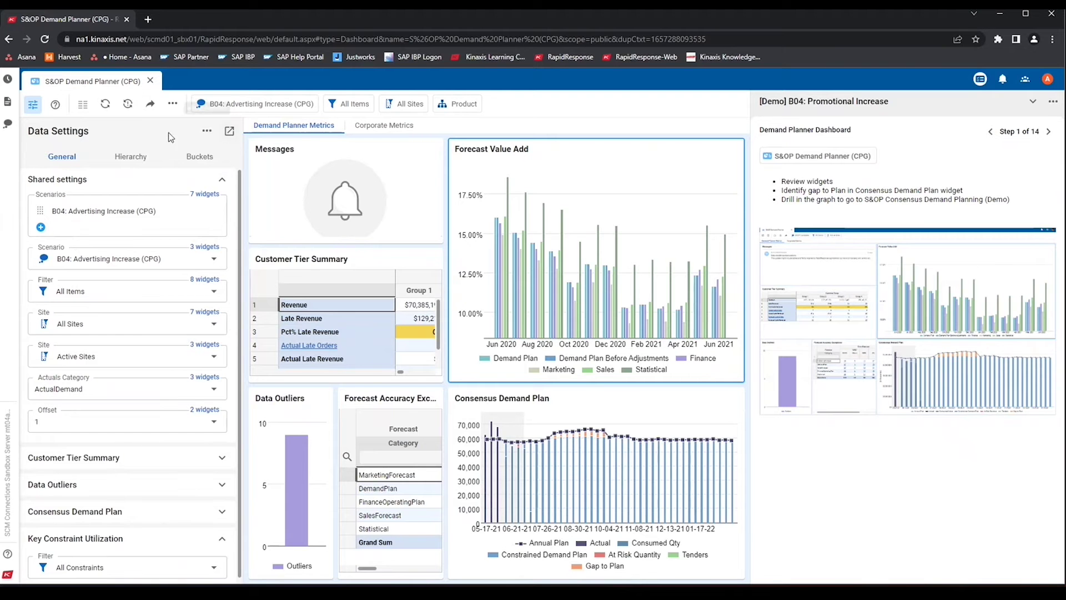
{"action": "left_click", "coordinate": [25, 111]}
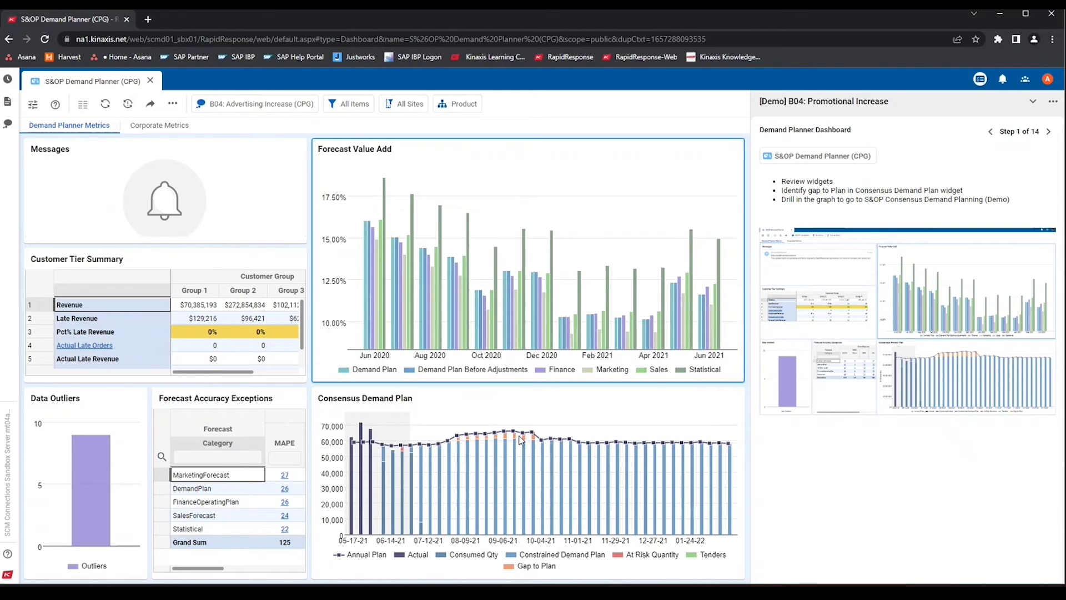
Step: Drill into the Consensus Demand Planning workbook and create scenario 'Promotion Increase 1' from B04: Advertising Increase (CPG)
{"action": "mouse_move", "coordinate": [534, 442]}
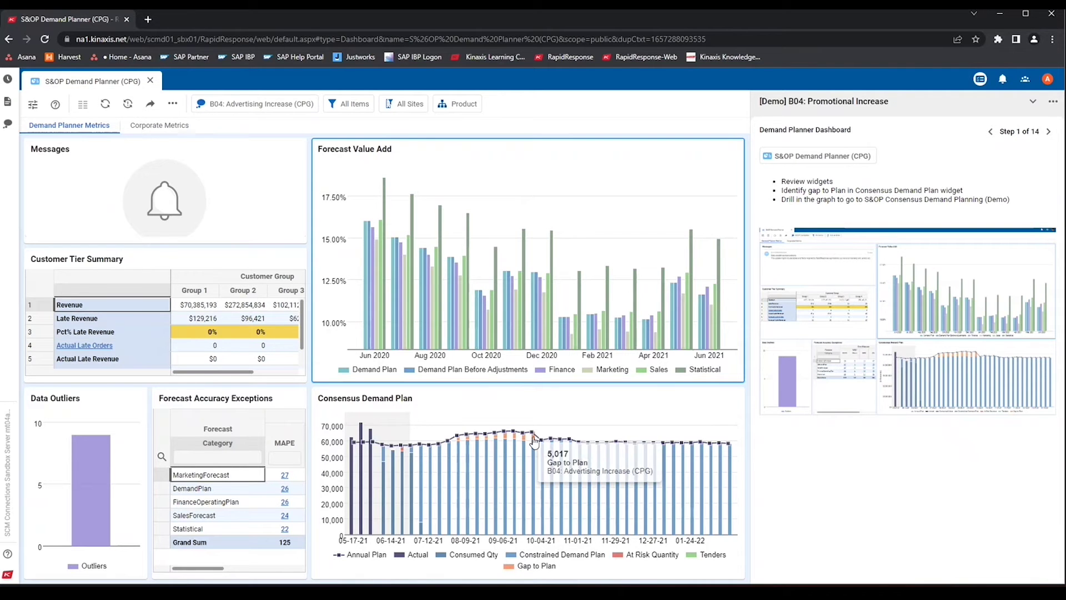
{"action": "left_click", "coordinate": [479, 442]}
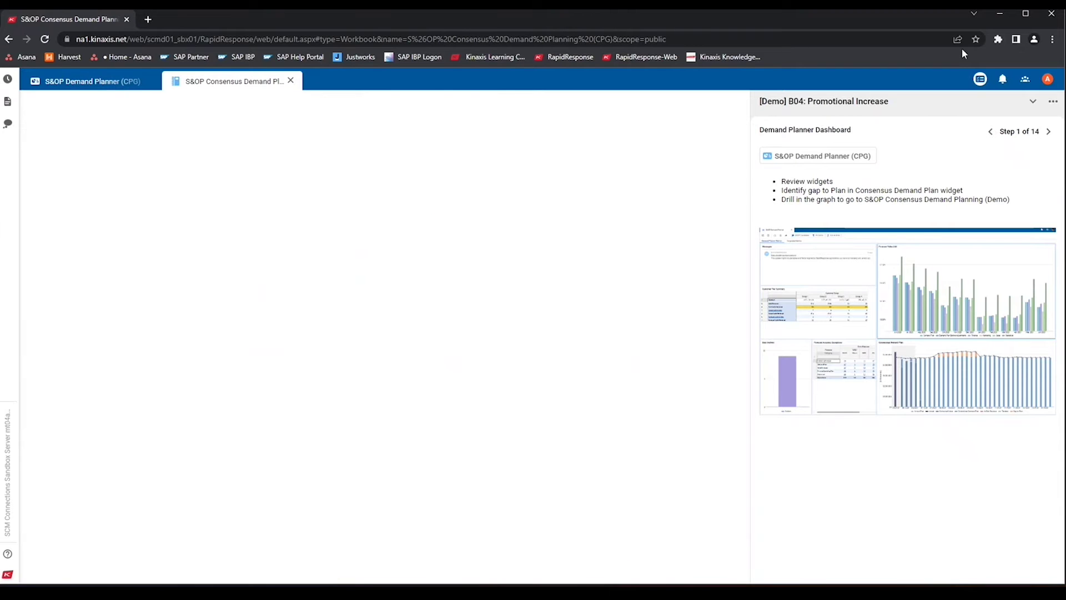
{"action": "left_click", "coordinate": [1050, 133]}
{"action": "left_click", "coordinate": [372, 104]}
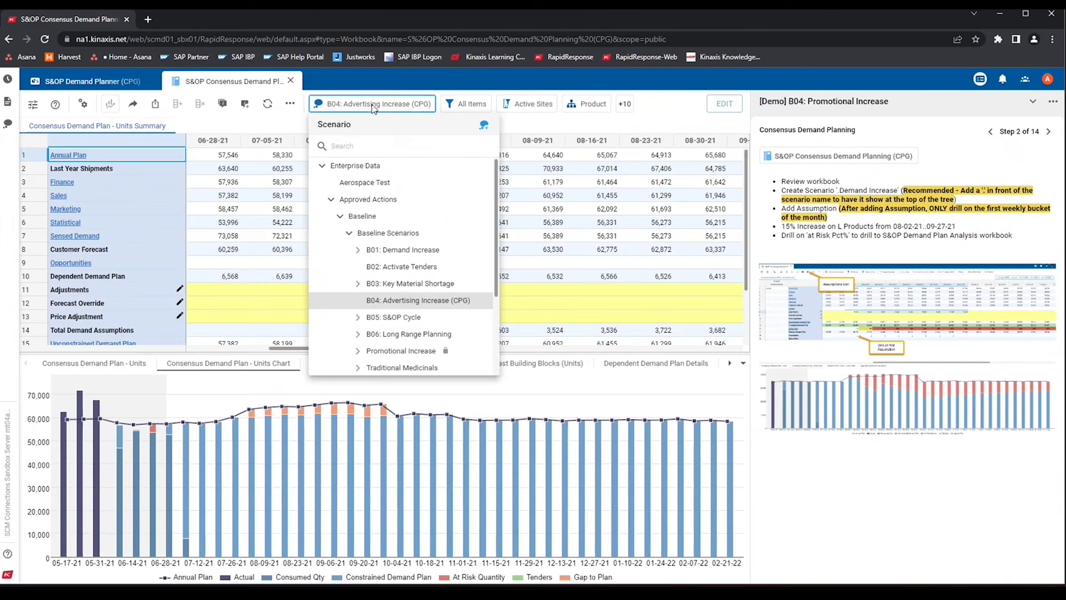
{"action": "left_click", "coordinate": [482, 125]}
{"action": "type", "text": "P"}
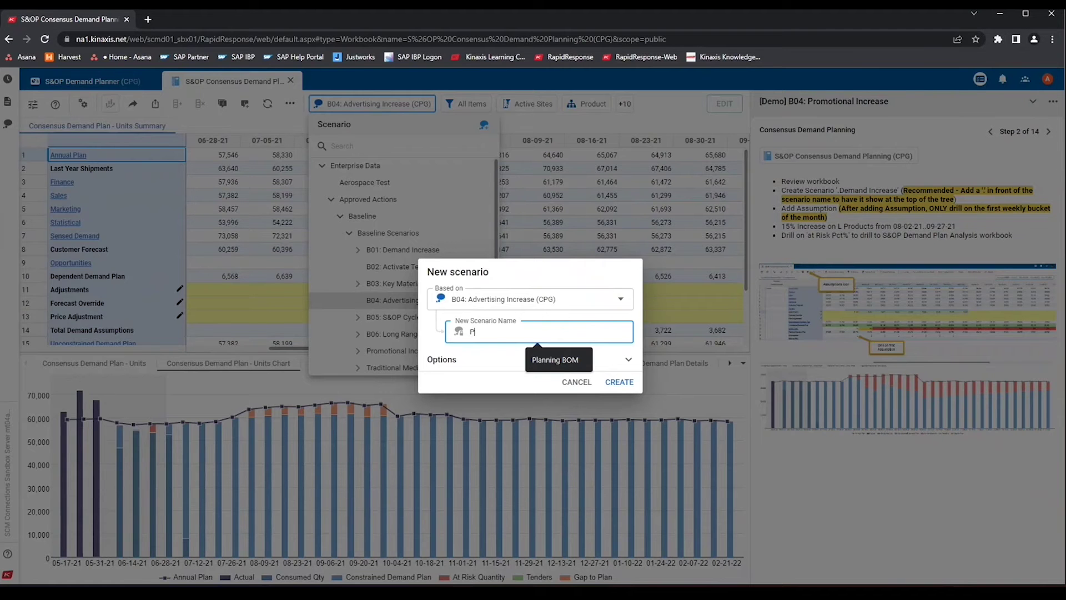
{"action": "type", "text": "romotion Increase 1"}
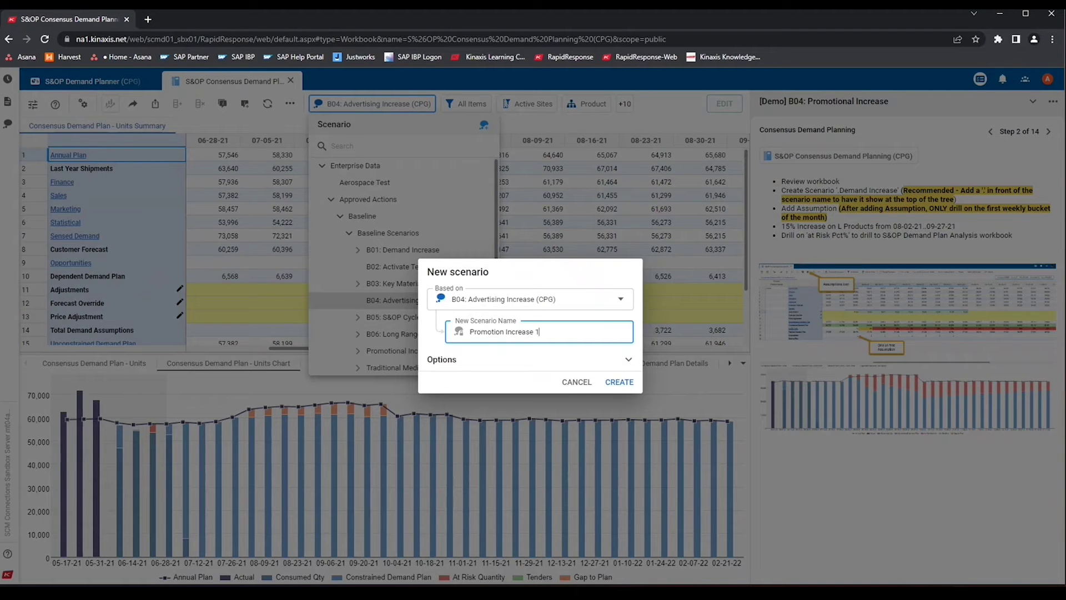
{"action": "left_click", "coordinate": [624, 387]}
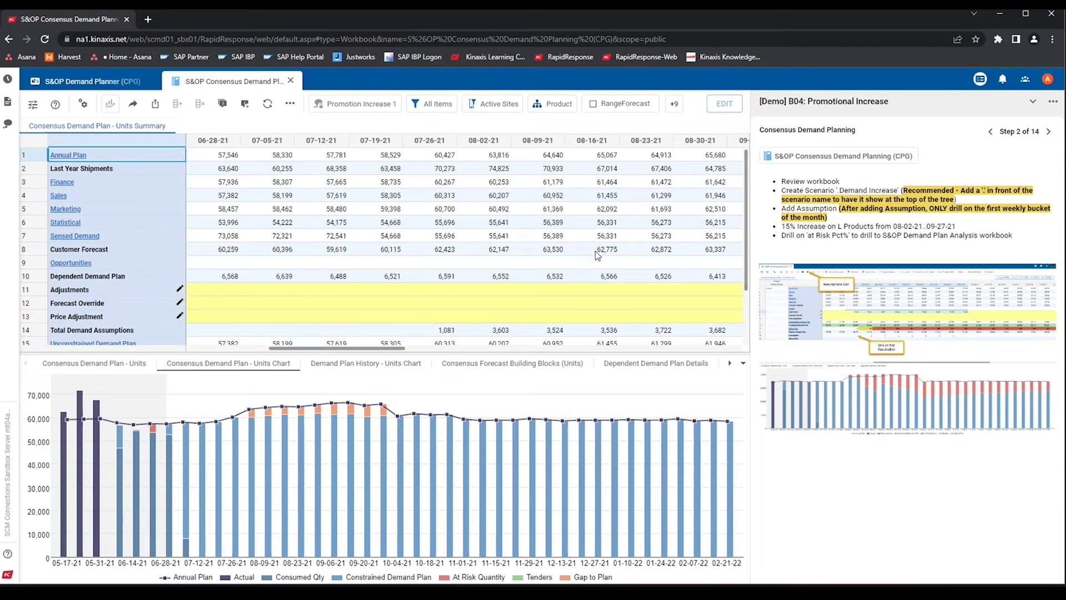
Step: Start a new assumption described as '15% increase' with status Open
{"action": "left_click", "coordinate": [245, 104]}
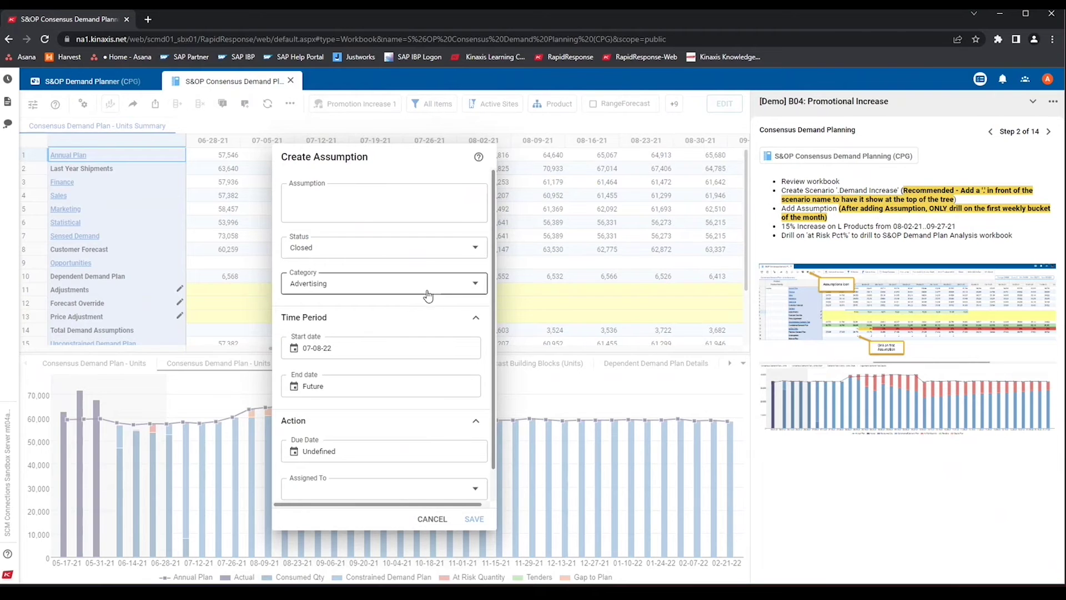
{"action": "left_click", "coordinate": [370, 217]}
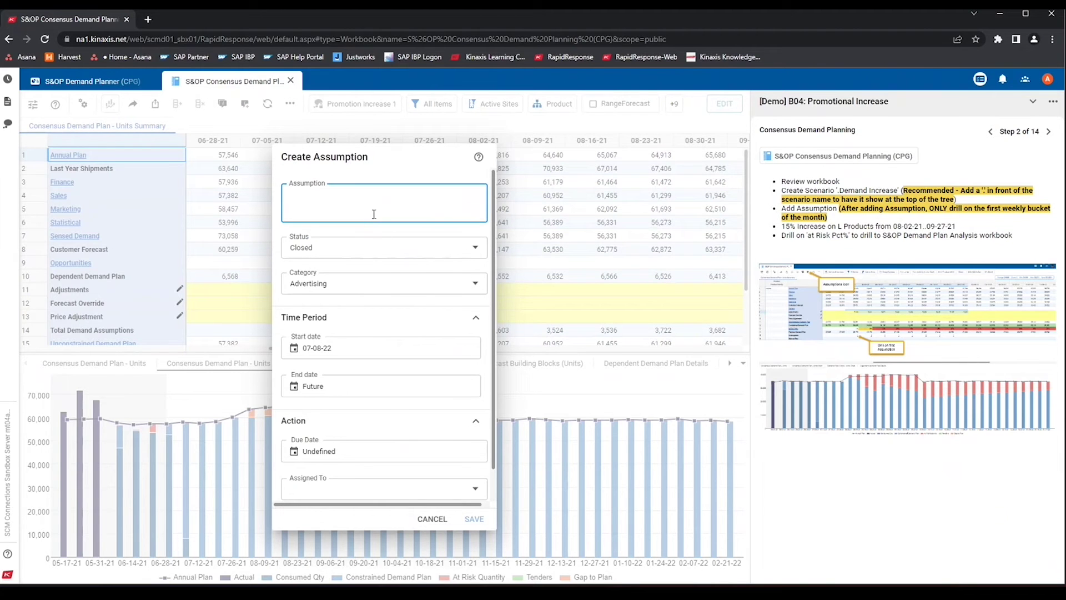
{"action": "type", "text": "15% increase"}
{"action": "key", "text": "Tab"}
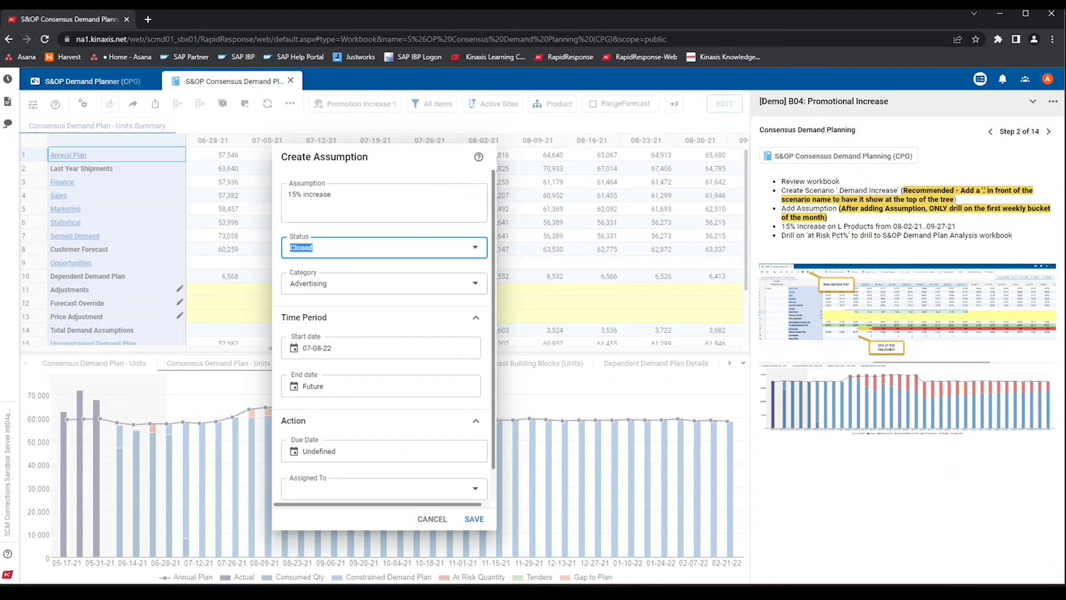
{"action": "left_click", "coordinate": [430, 256]}
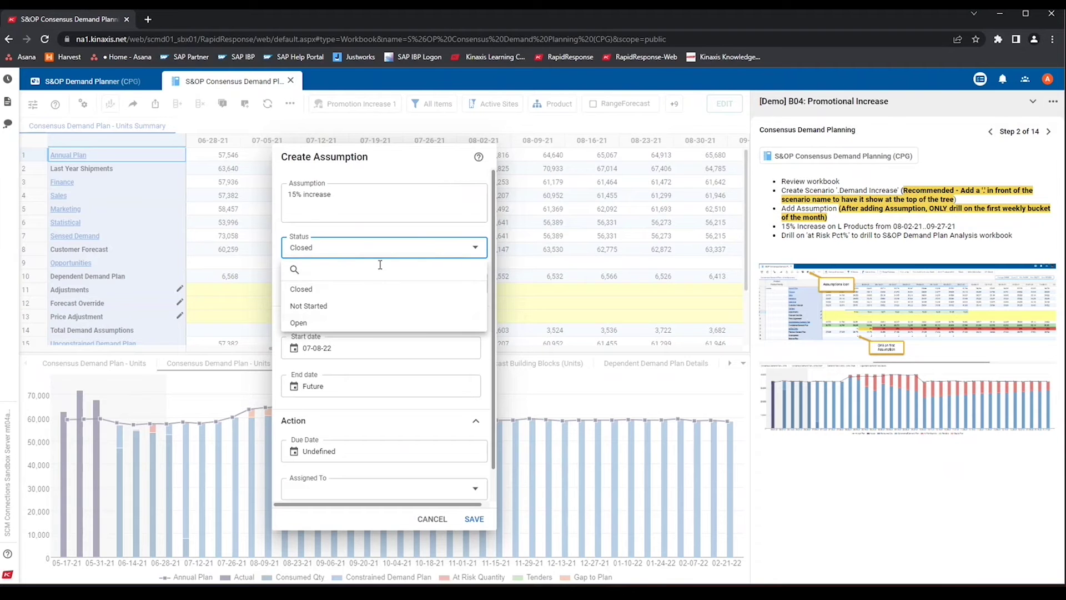
{"action": "left_click", "coordinate": [311, 322]}
Step: Give the assumption category Advertising and dates 08-02-21 to 09-27-21, then save it
{"action": "left_click", "coordinate": [340, 283]}
{"action": "left_click", "coordinate": [333, 326]}
{"action": "left_click", "coordinate": [370, 347]}
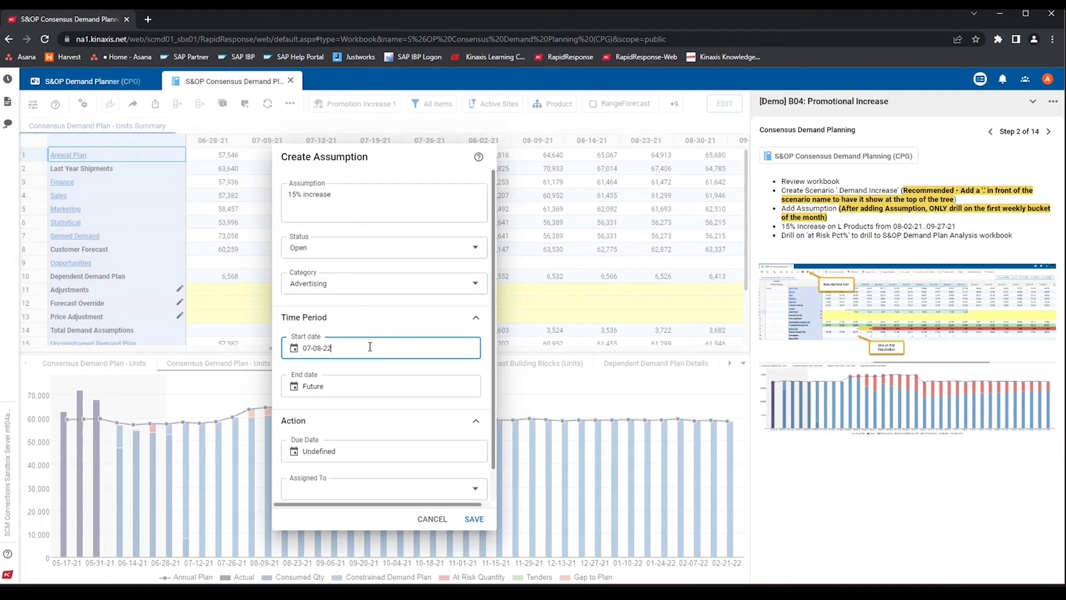
{"action": "left_click_drag", "start_coordinate": [380, 359], "coordinate": [237, 352]}
{"action": "type", "text": "08-02-21"}
{"action": "key", "text": "Tab"}
{"action": "type", "text": "0"}
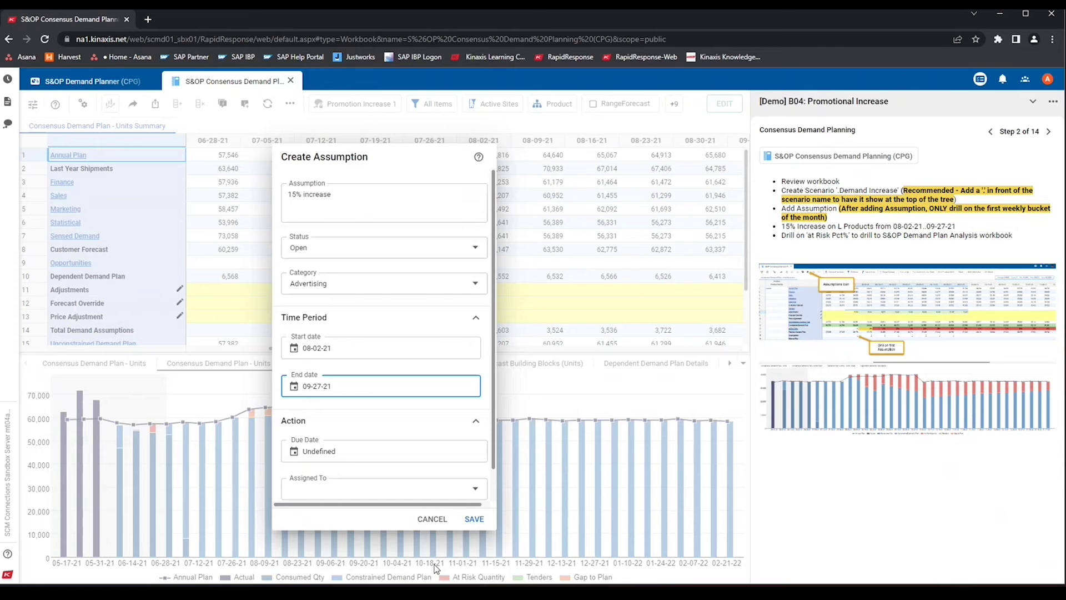
{"action": "left_click", "coordinate": [475, 520]}
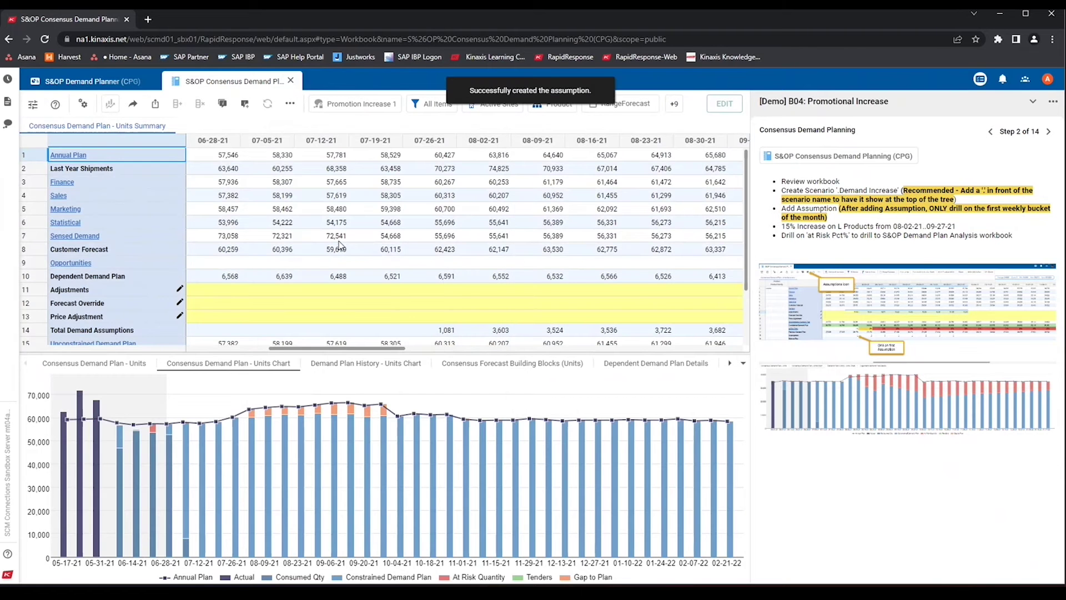
Step: Copy the 08-02-21 Unconstrained Demand Plan value (60,207) into that week's Adjustments cell
{"action": "scroll", "coordinate": [401, 301], "scroll_direction": "down", "scroll_amount": 2}
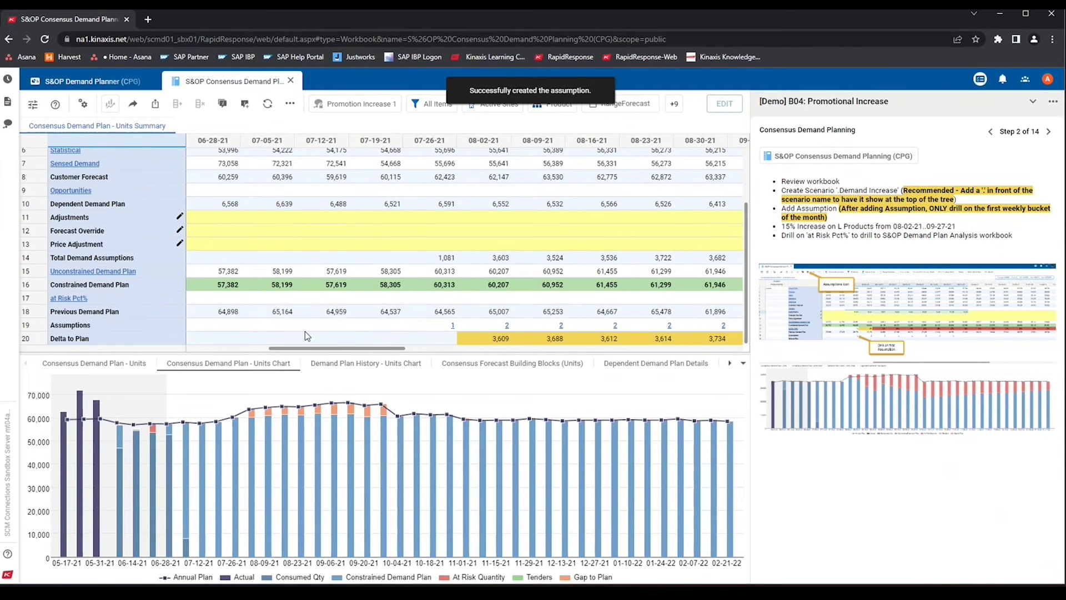
{"action": "left_click", "coordinate": [508, 331]}
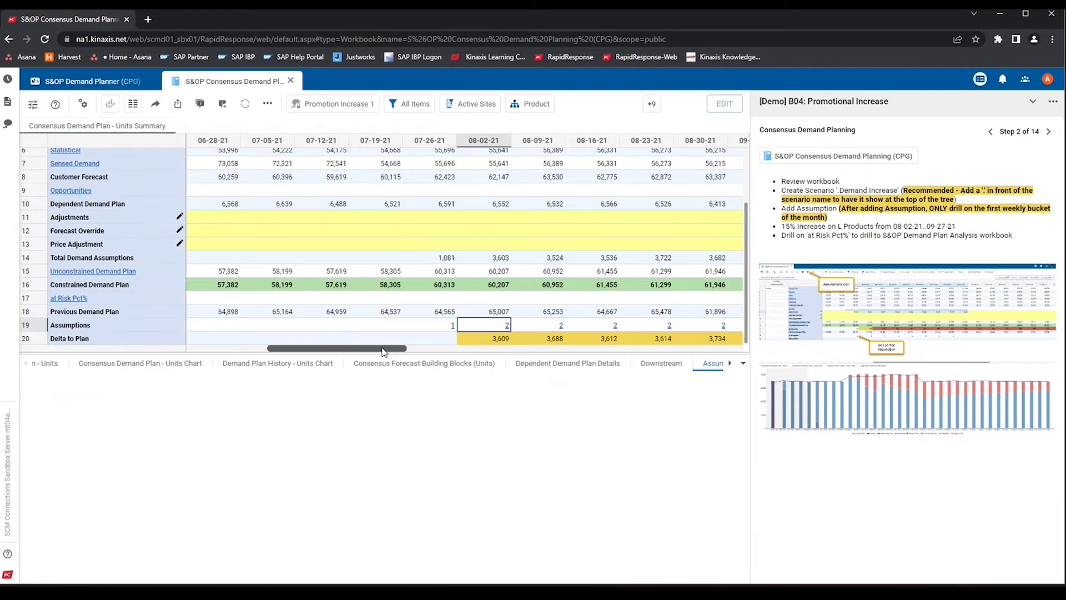
{"action": "left_click_drag", "start_coordinate": [383, 352], "coordinate": [427, 355]}
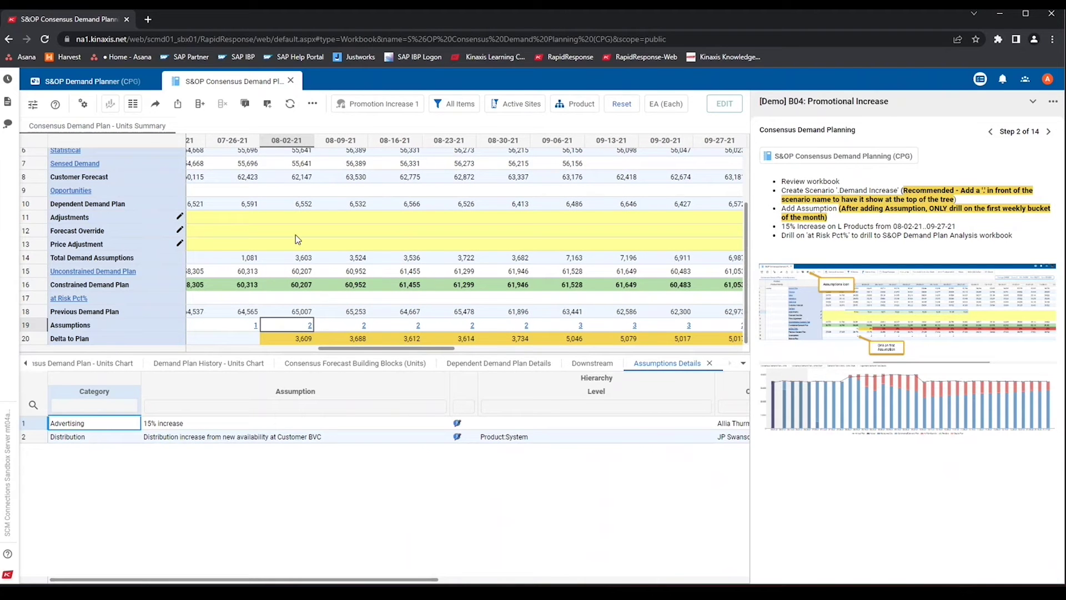
{"action": "left_click", "coordinate": [304, 312]}
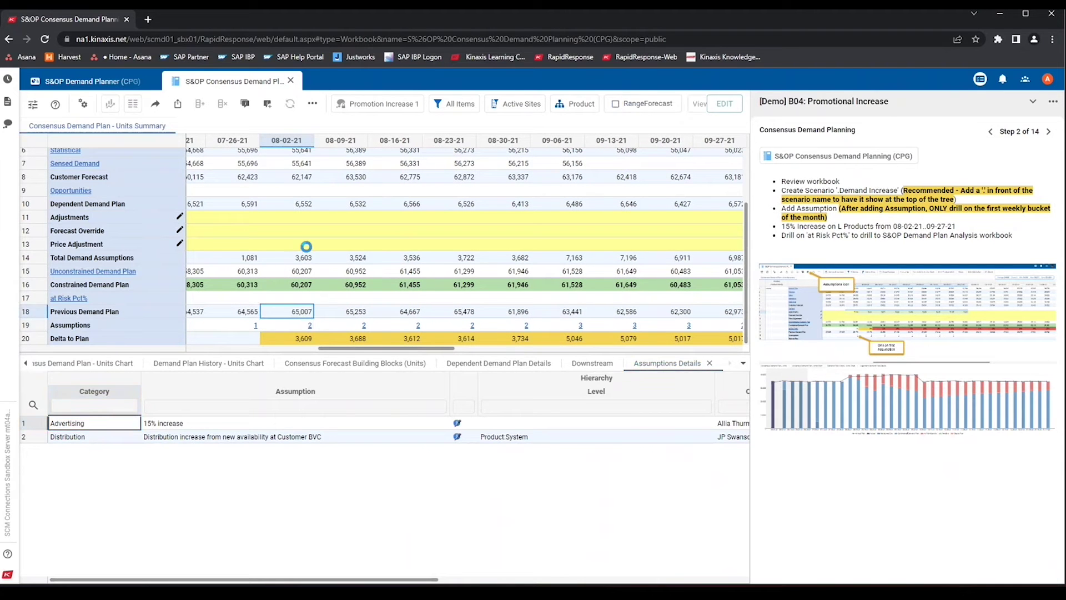
{"action": "left_click", "coordinate": [302, 219]}
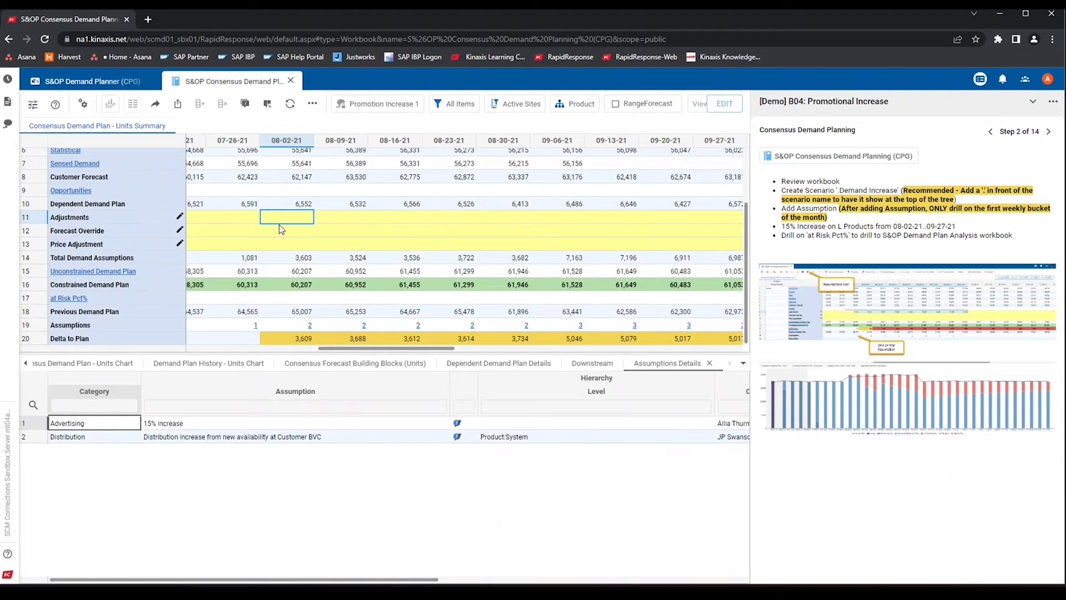
{"action": "left_click", "coordinate": [302, 220]}
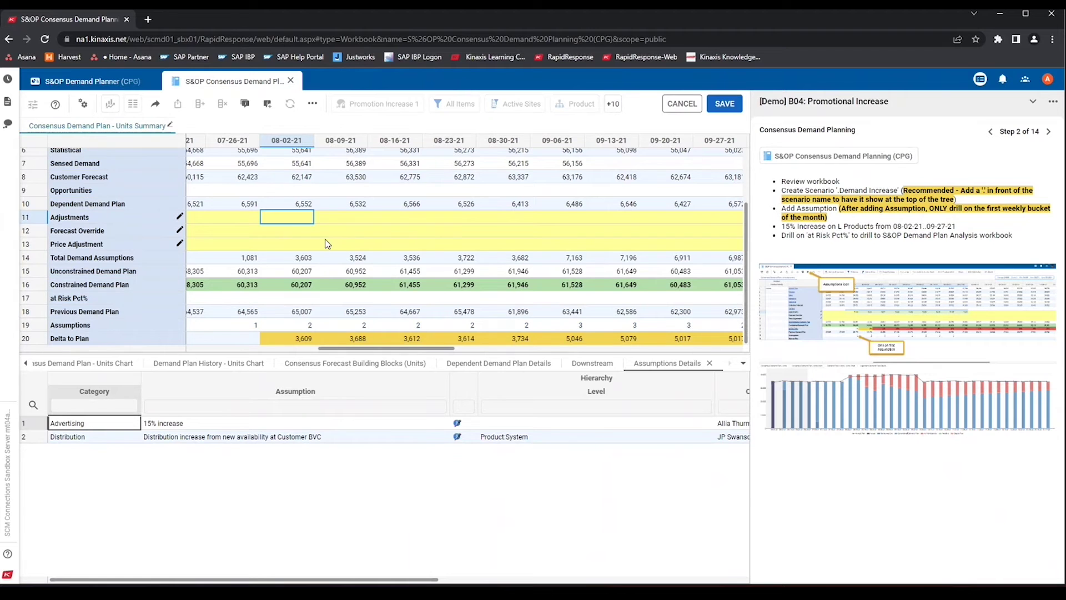
{"action": "left_click", "coordinate": [303, 272]}
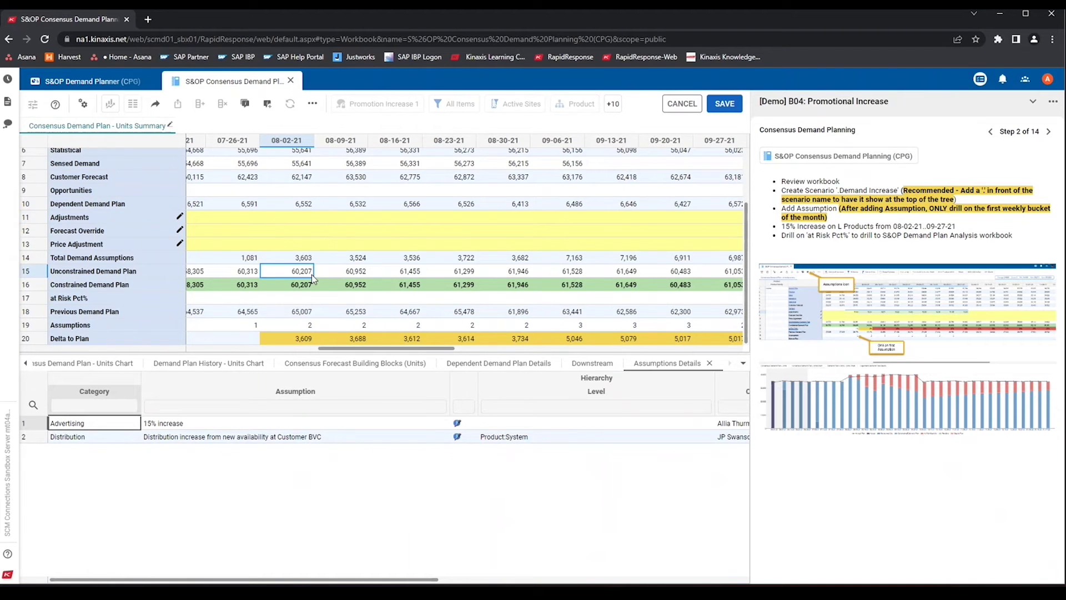
{"action": "left_click", "coordinate": [305, 220]}
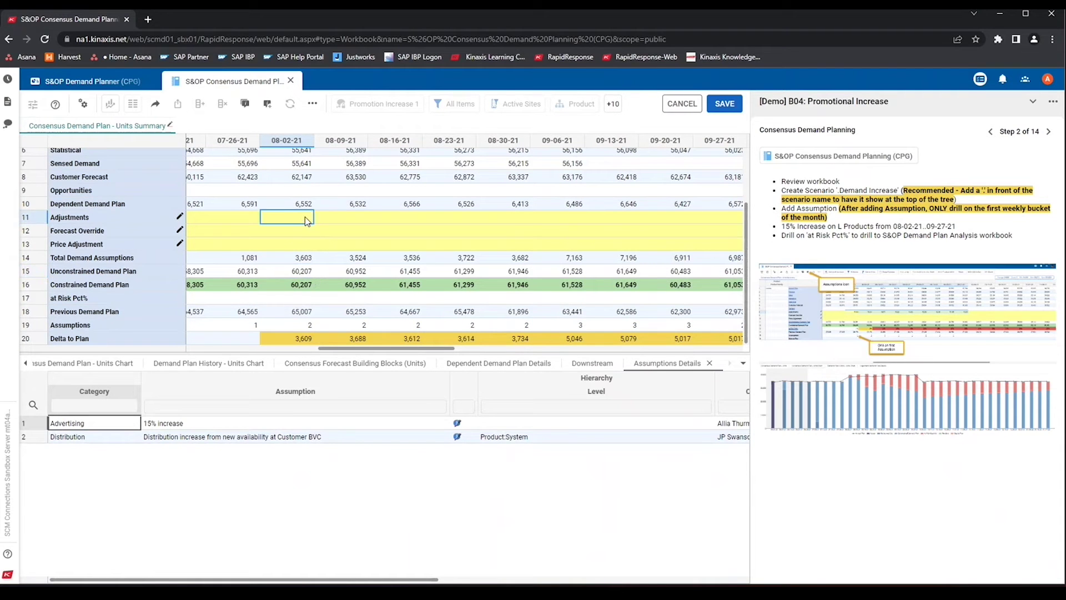
{"action": "type", "text": "60,207"}
Step: Multiply the 08-02-21 Adjustments cell by .15 via Edit Range, giving 9,031
{"action": "right_click", "coordinate": [299, 222]}
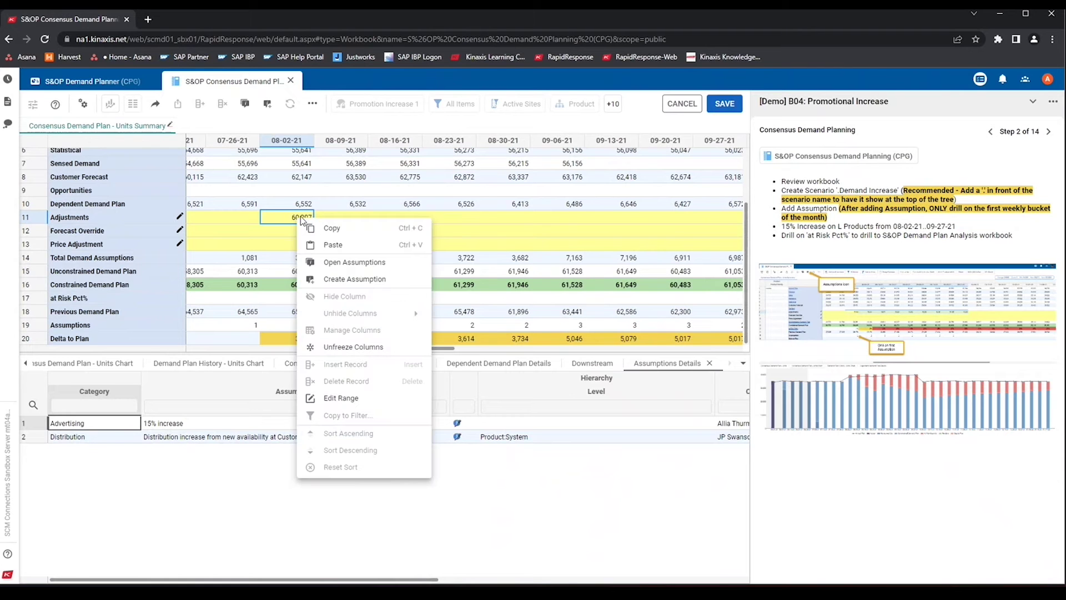
{"action": "left_click", "coordinate": [369, 398]}
{"action": "left_click", "coordinate": [364, 316]}
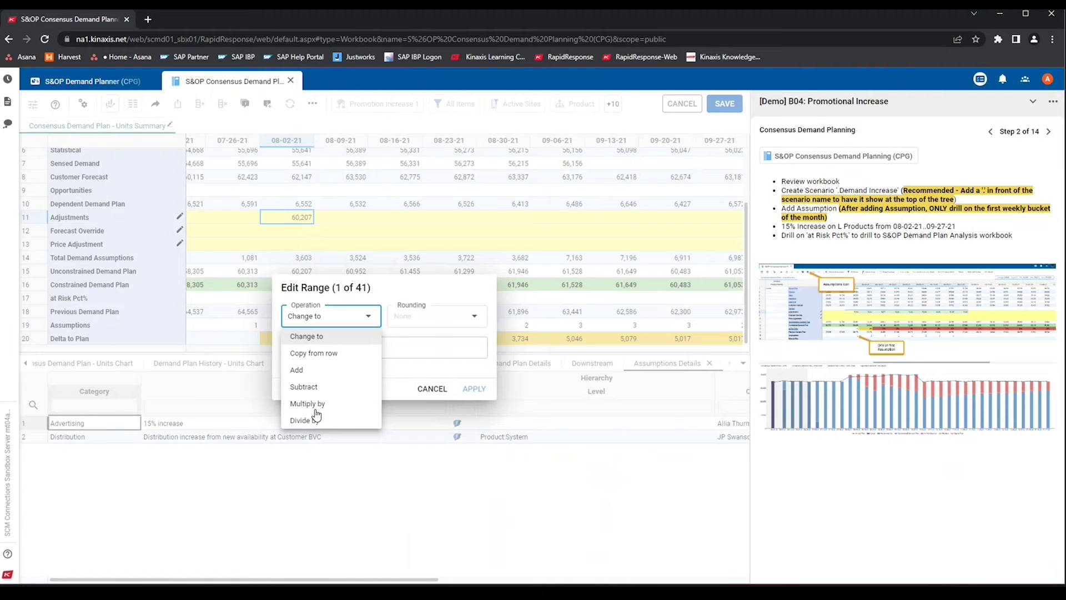
{"action": "left_click", "coordinate": [308, 403]}
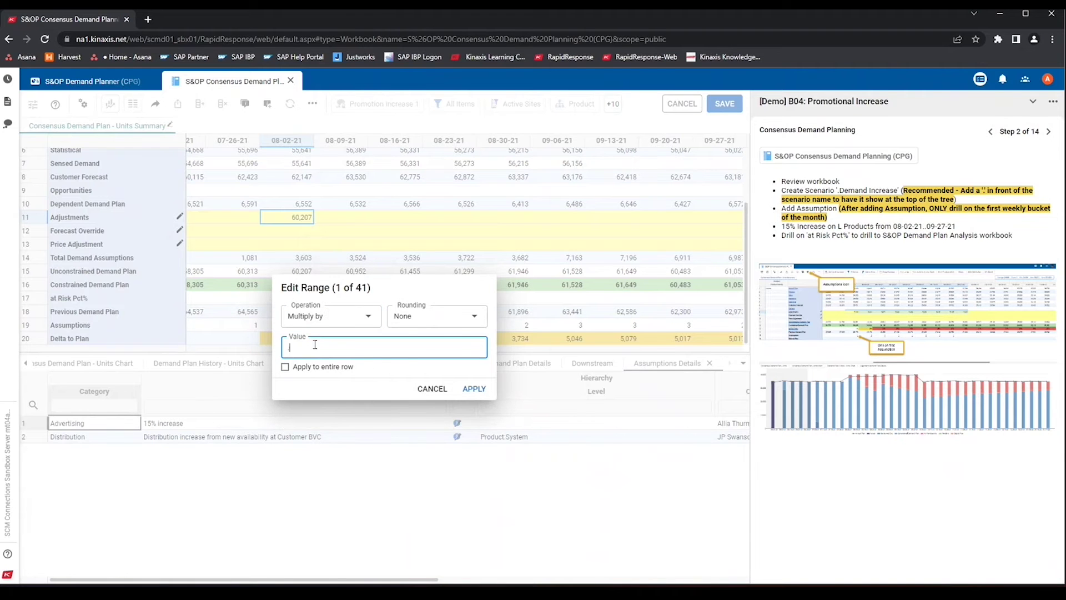
{"action": "type", "text": ".15"}
{"action": "left_click", "coordinate": [473, 388]}
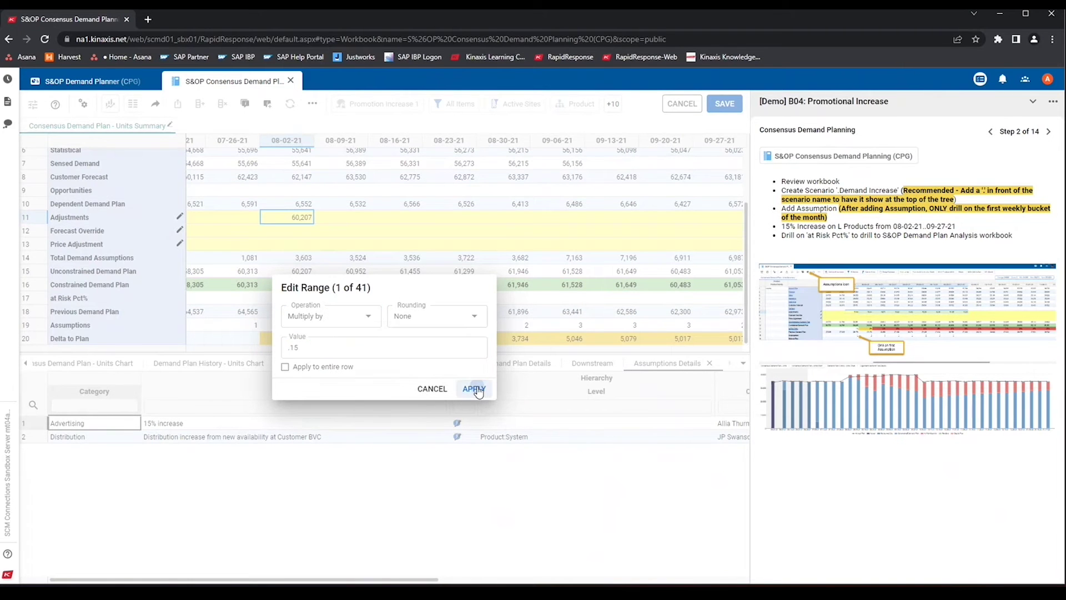
Step: Paste the 08-09-21 Unconstrained Demand Plan (60,952) into Adjustments and multiply by .15, giving 9,143
{"action": "left_click", "coordinate": [348, 218]}
{"action": "left_click", "coordinate": [363, 314]}
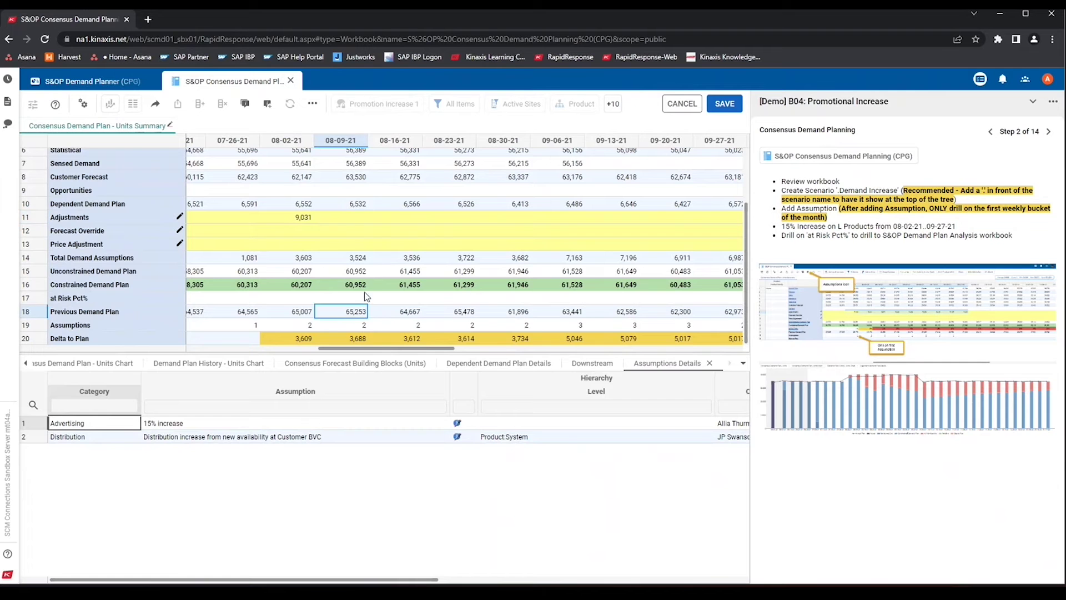
{"action": "left_click", "coordinate": [358, 271]}
{"action": "left_click", "coordinate": [366, 221]}
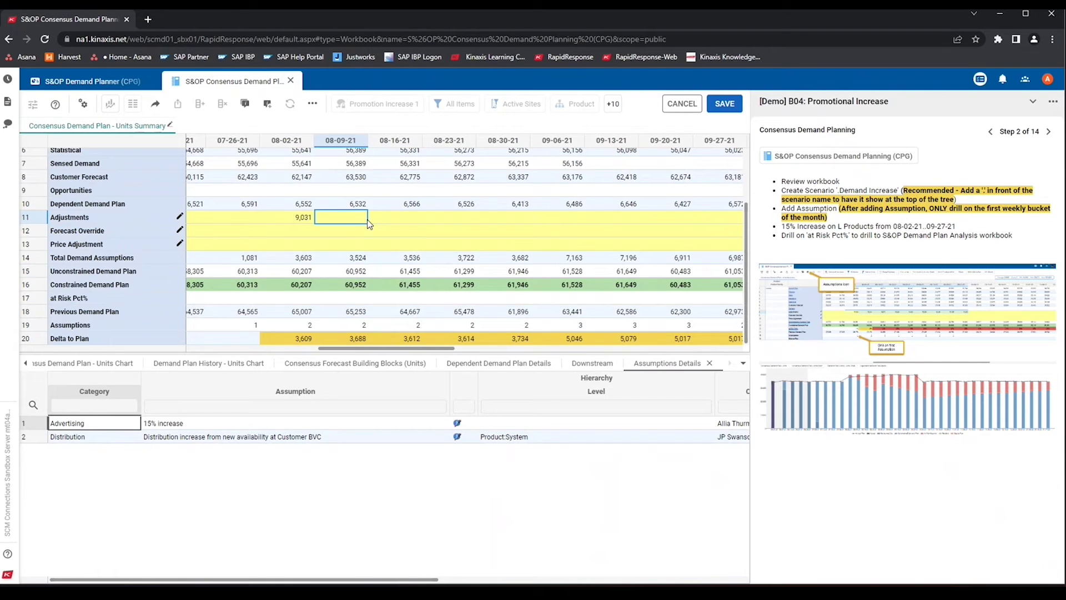
{"action": "type", "text": "60,952"}
{"action": "right_click", "coordinate": [355, 218]}
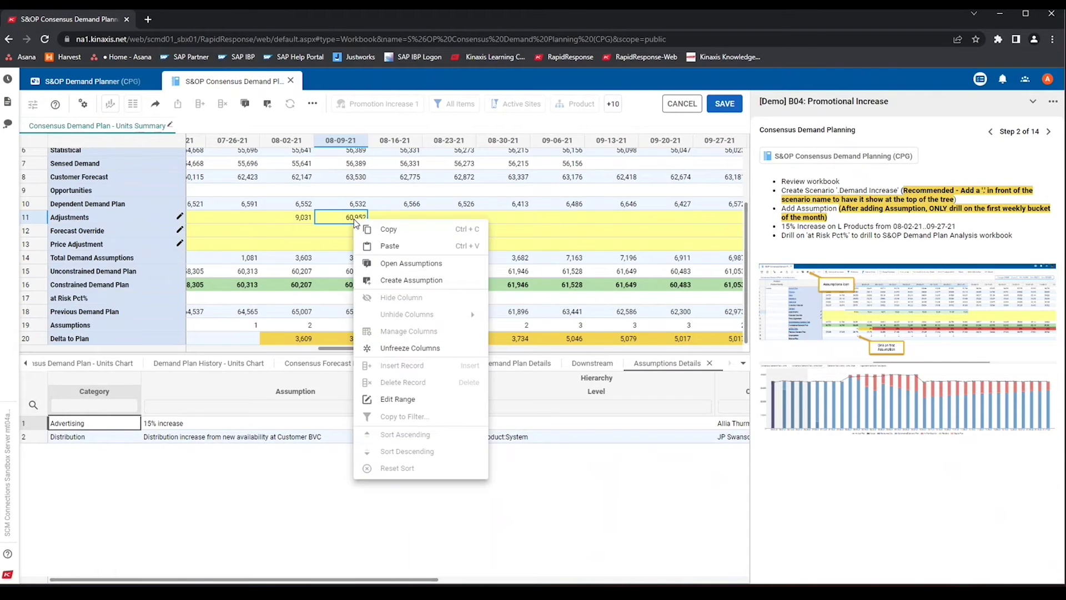
{"action": "left_click", "coordinate": [398, 399]}
{"action": "left_click", "coordinate": [373, 342]}
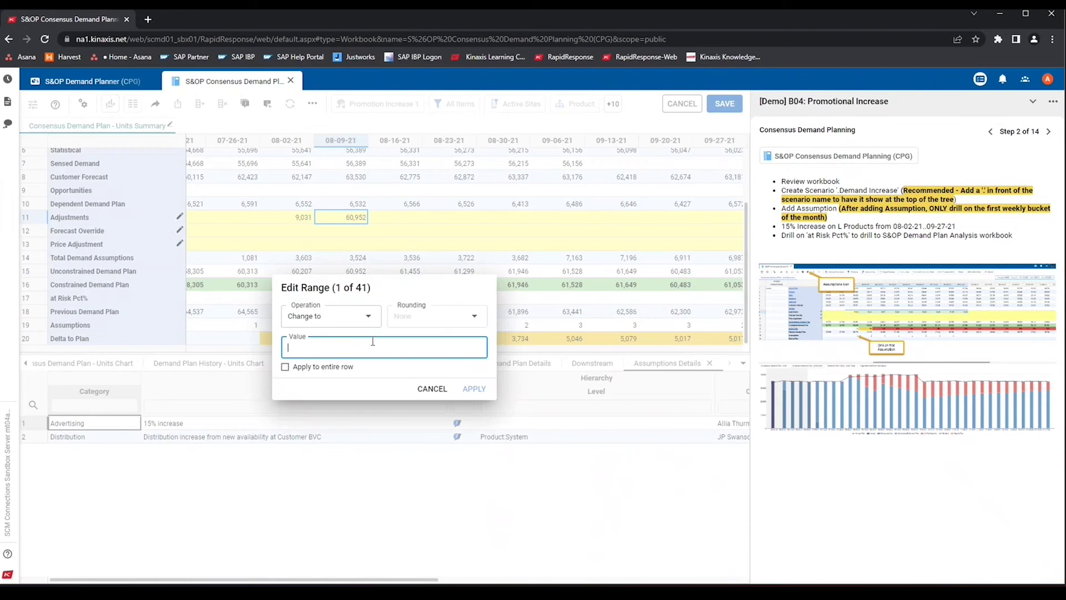
{"action": "left_click", "coordinate": [368, 316]}
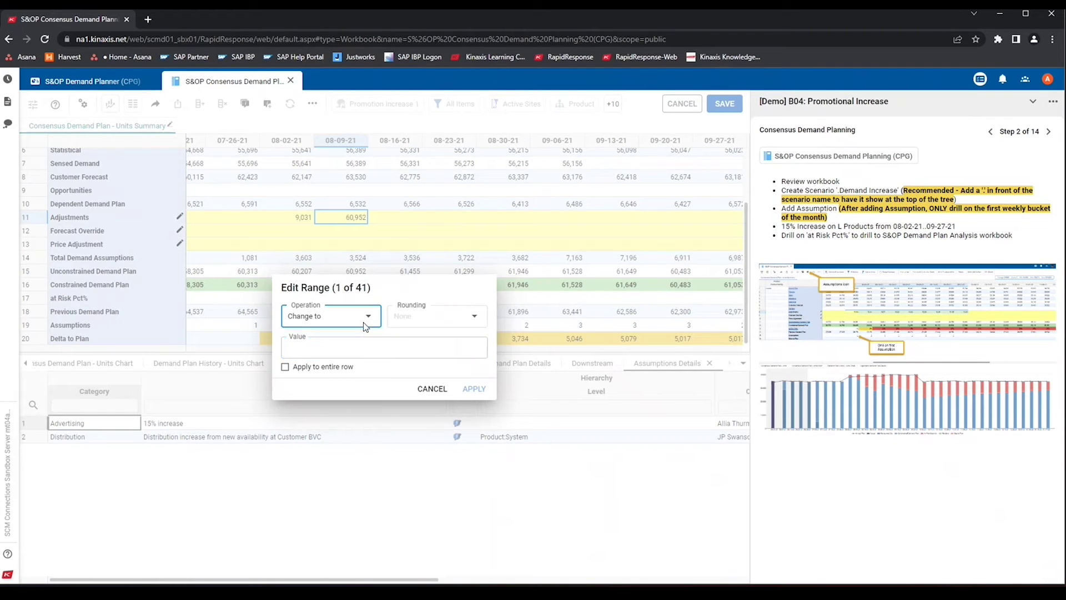
{"action": "left_click", "coordinate": [356, 404]}
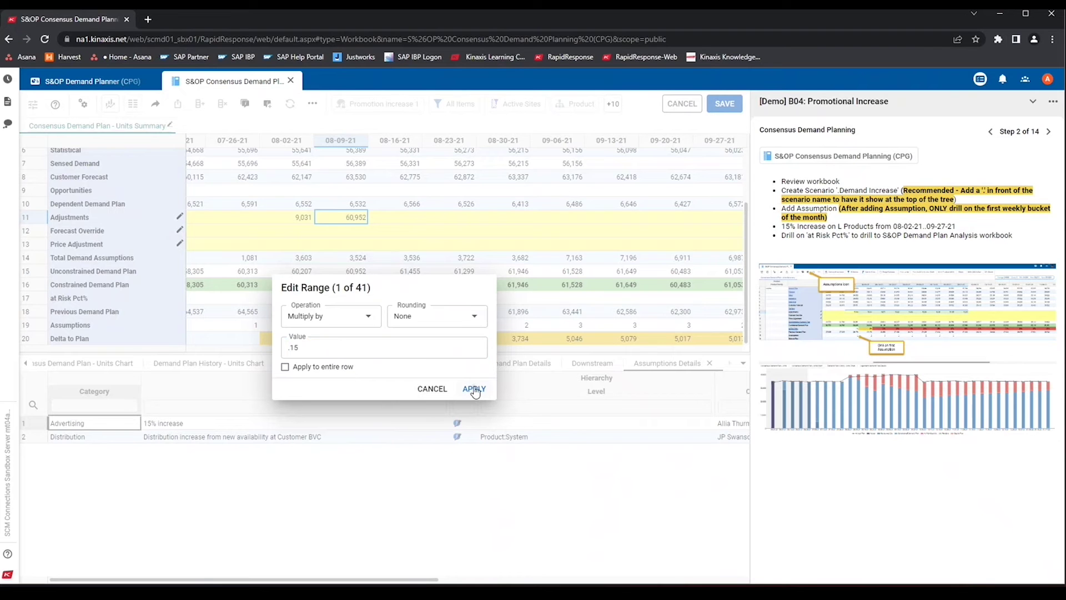
{"action": "left_click", "coordinate": [474, 388]}
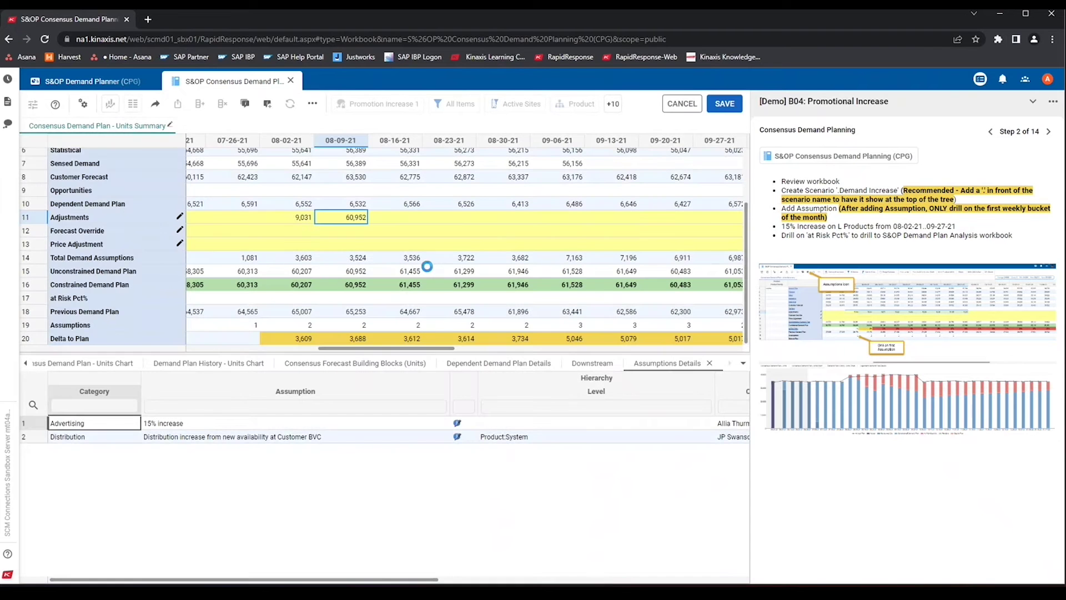
Step: Copy the 08-16-21 Unconstrained Demand Plan (61,455) into Adjustments and multiply by .15, giving 9,218
{"action": "left_click", "coordinate": [407, 218]}
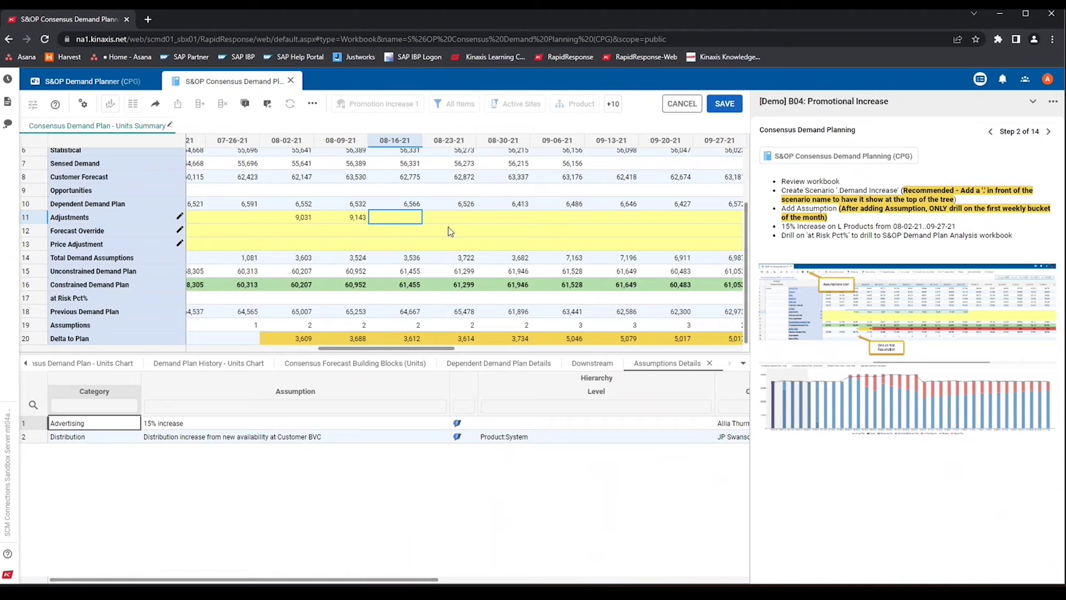
{"action": "left_click", "coordinate": [408, 271]}
{"action": "key", "text": "ctrl+c"}
{"action": "left_click", "coordinate": [398, 214]}
{"action": "key", "text": "ctrl+v"}
{"action": "right_click", "coordinate": [404, 218]}
{"action": "left_click", "coordinate": [428, 395]}
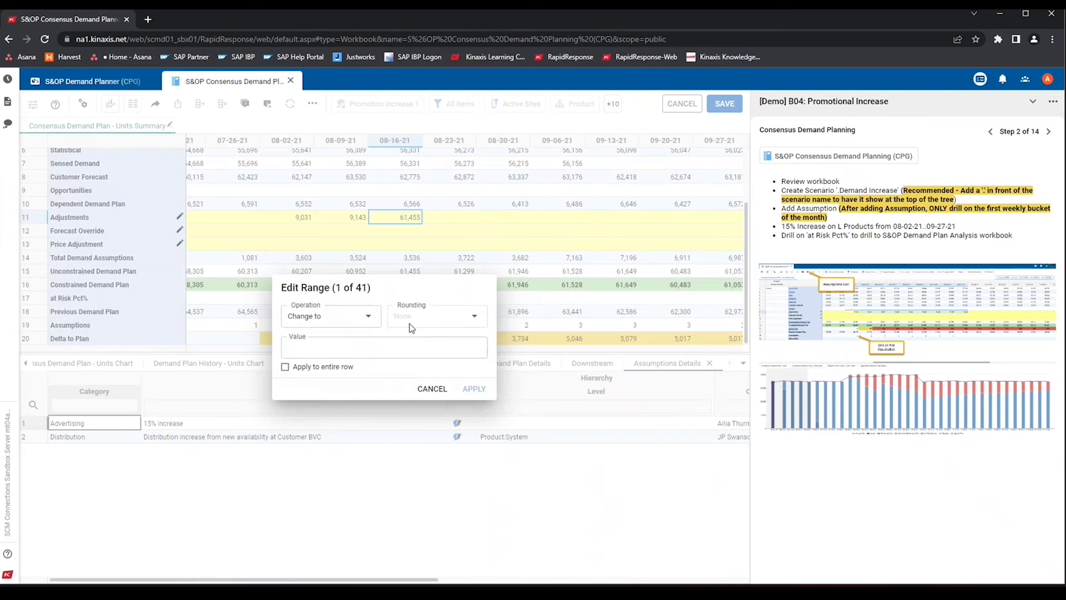
{"action": "left_click", "coordinate": [356, 324]}
{"action": "left_click", "coordinate": [344, 397]}
{"action": "left_click", "coordinate": [351, 350]}
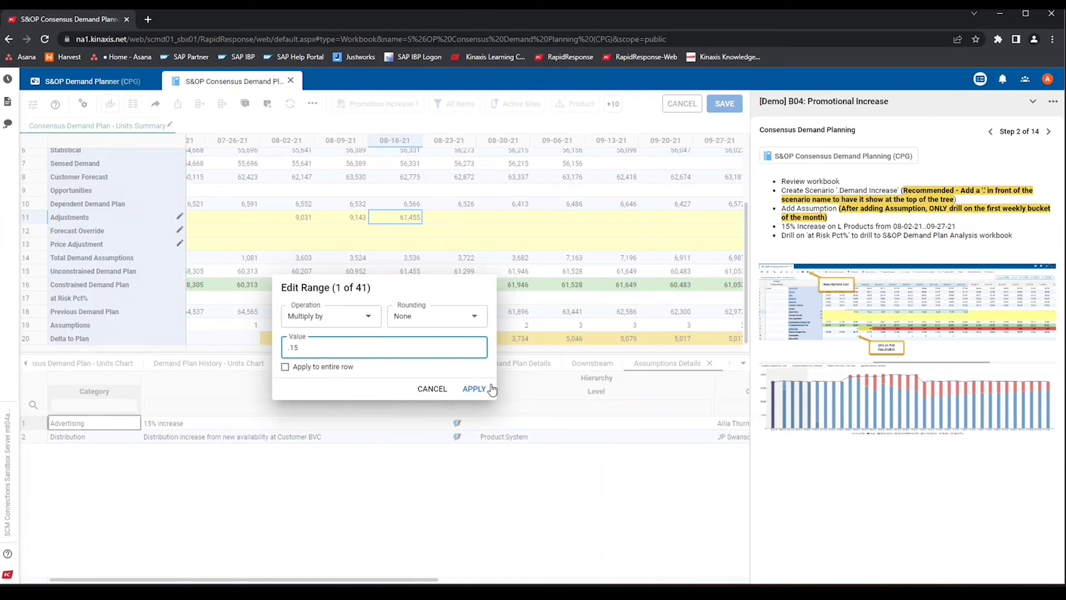
{"action": "left_click", "coordinate": [490, 389]}
Step: Paste the 08-23-21 Unconstrained Demand Plan (61,299) into Adjustments and multiply by .15, giving 9,195
{"action": "left_click", "coordinate": [471, 273]}
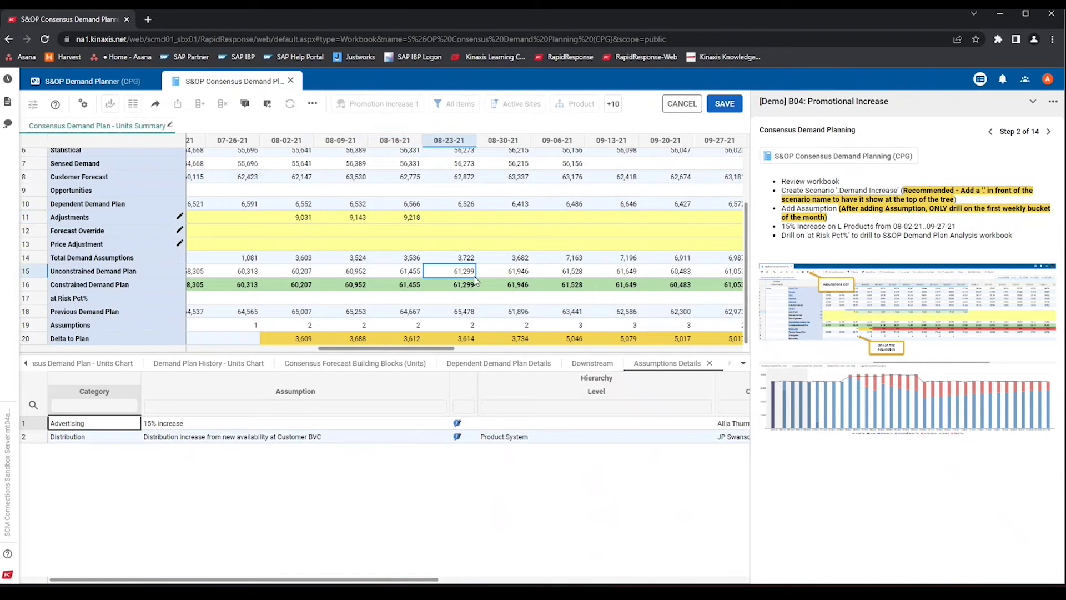
{"action": "left_click", "coordinate": [471, 221]}
{"action": "key", "text": "ctrl+v"}
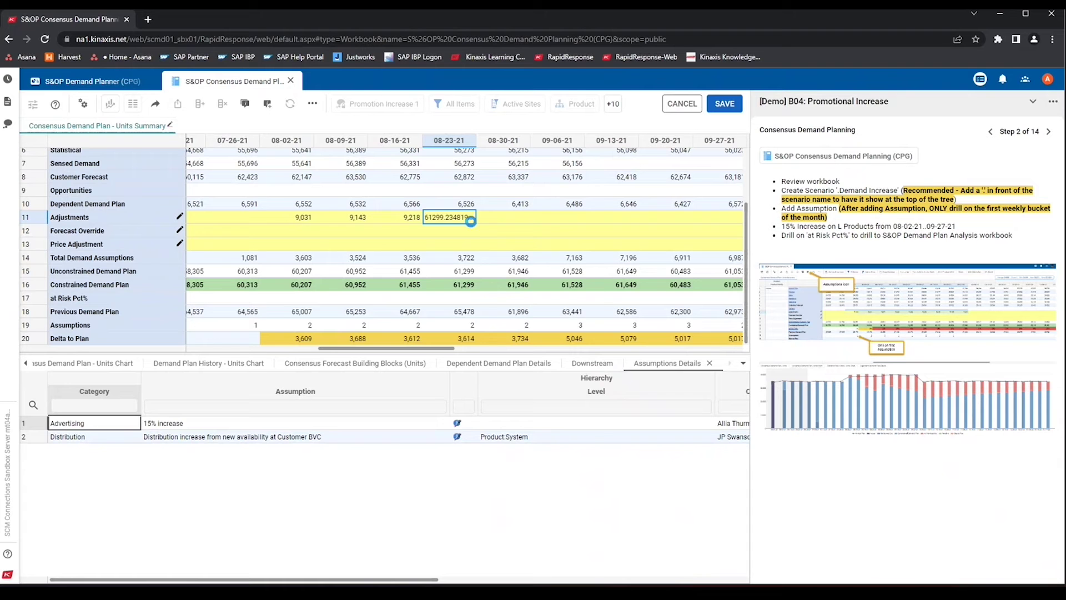
{"action": "right_click", "coordinate": [471, 222]}
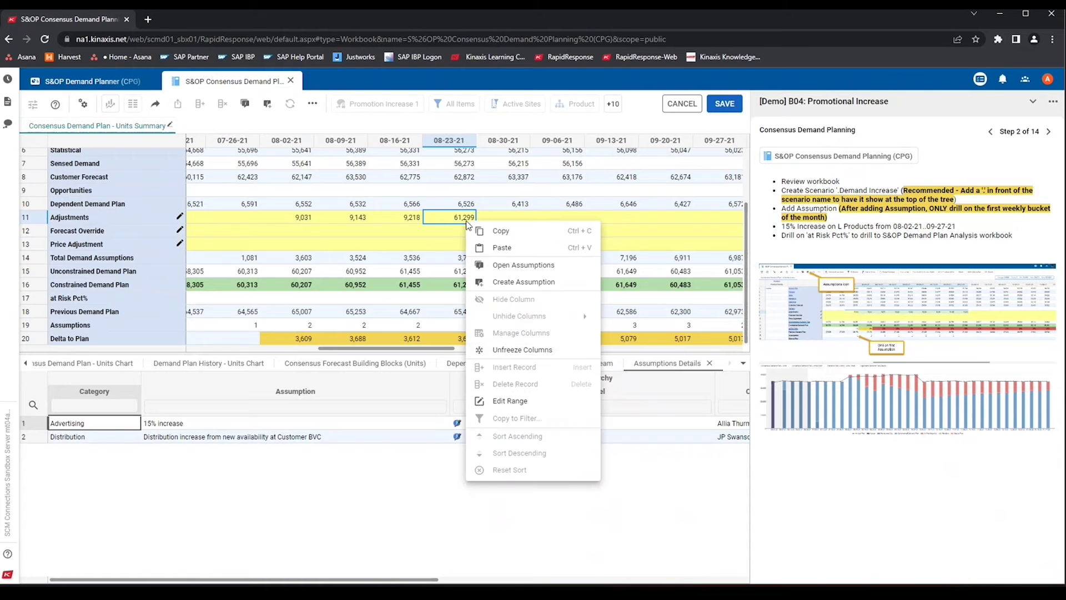
{"action": "left_click", "coordinate": [509, 401]}
{"action": "left_click", "coordinate": [358, 317]}
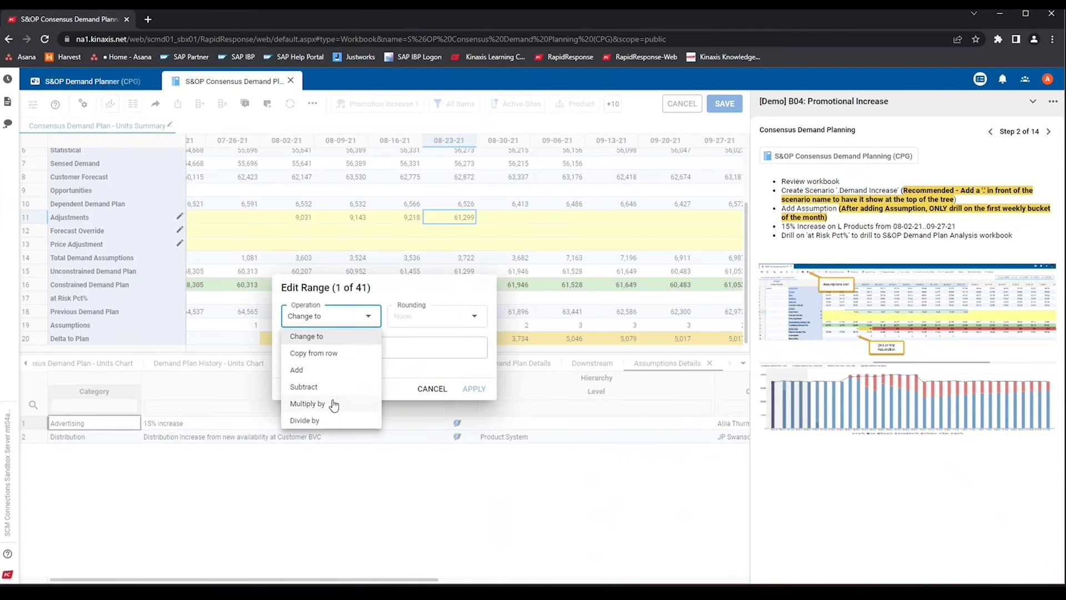
{"action": "left_click", "coordinate": [333, 403]}
{"action": "left_click", "coordinate": [368, 354]}
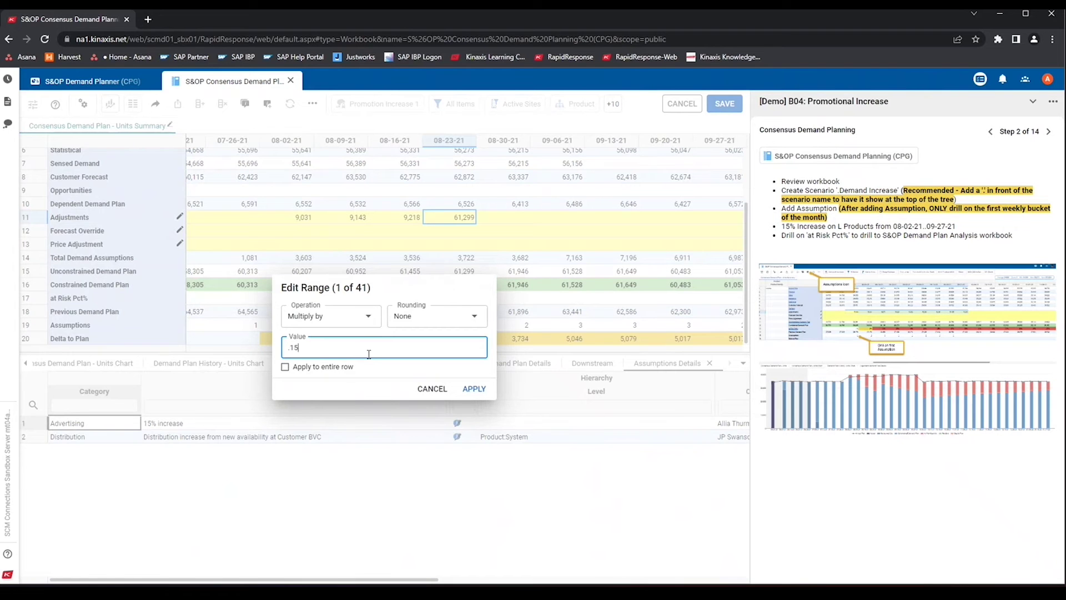
{"action": "type", "text": ".15"}
{"action": "left_click", "coordinate": [477, 389]}
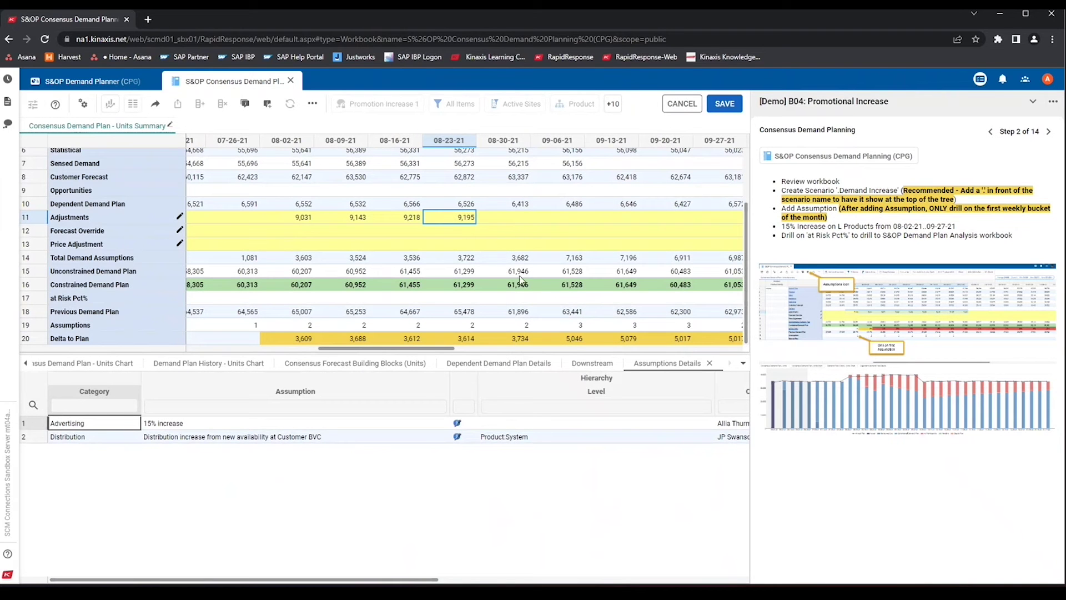
Step: Paste the 08-30-21 Unconstrained Demand Plan (61,946) into Adjustments and multiply by .15
{"action": "left_click", "coordinate": [520, 271]}
{"action": "left_click", "coordinate": [510, 217]}
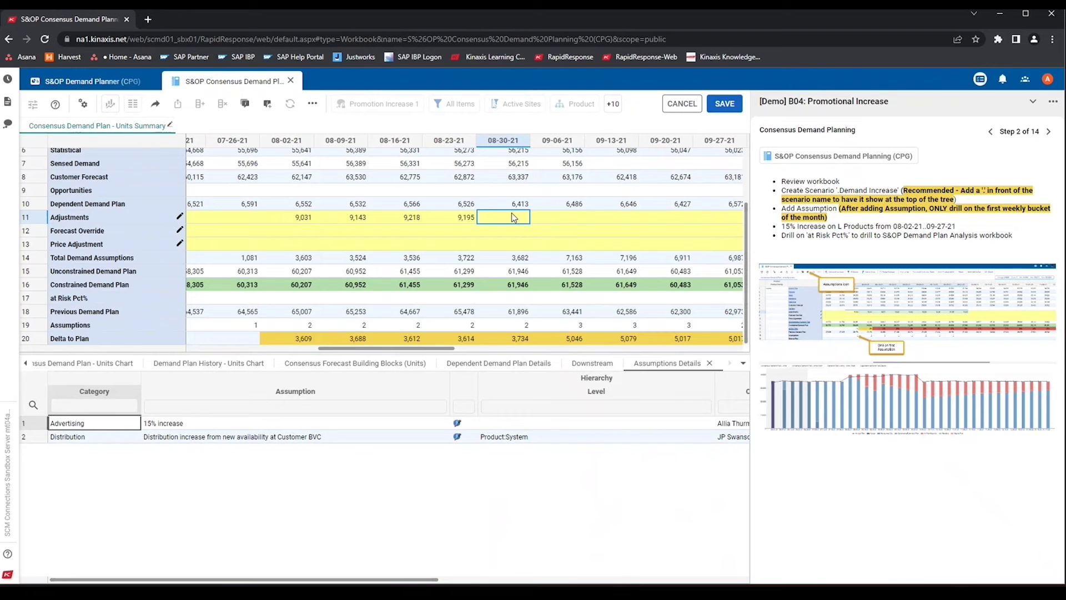
{"action": "key", "text": "ctrl+v"}
{"action": "right_click", "coordinate": [517, 221]}
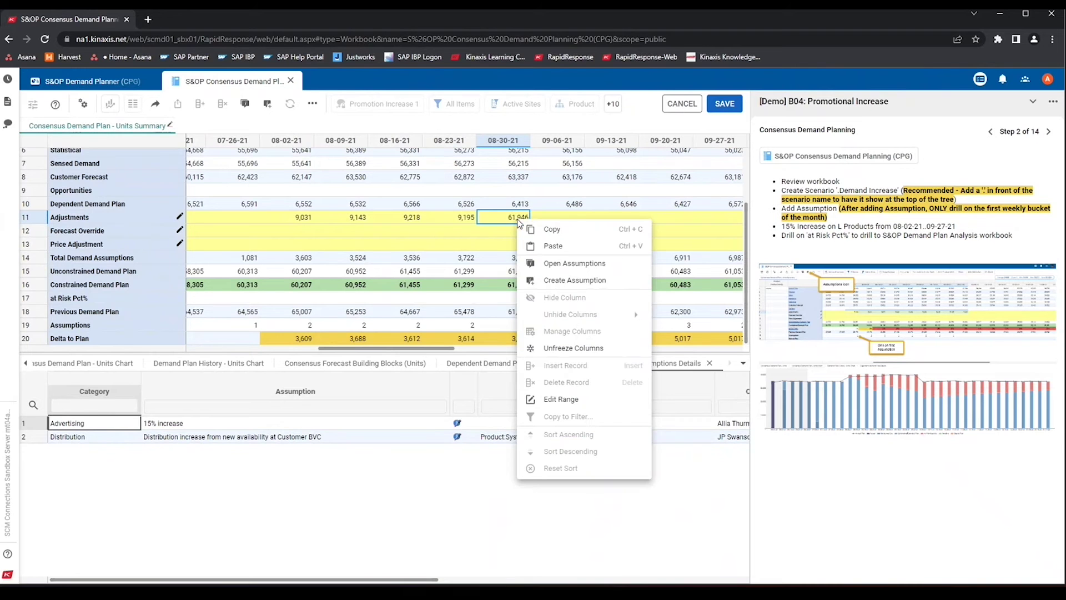
{"action": "left_click", "coordinate": [561, 400]}
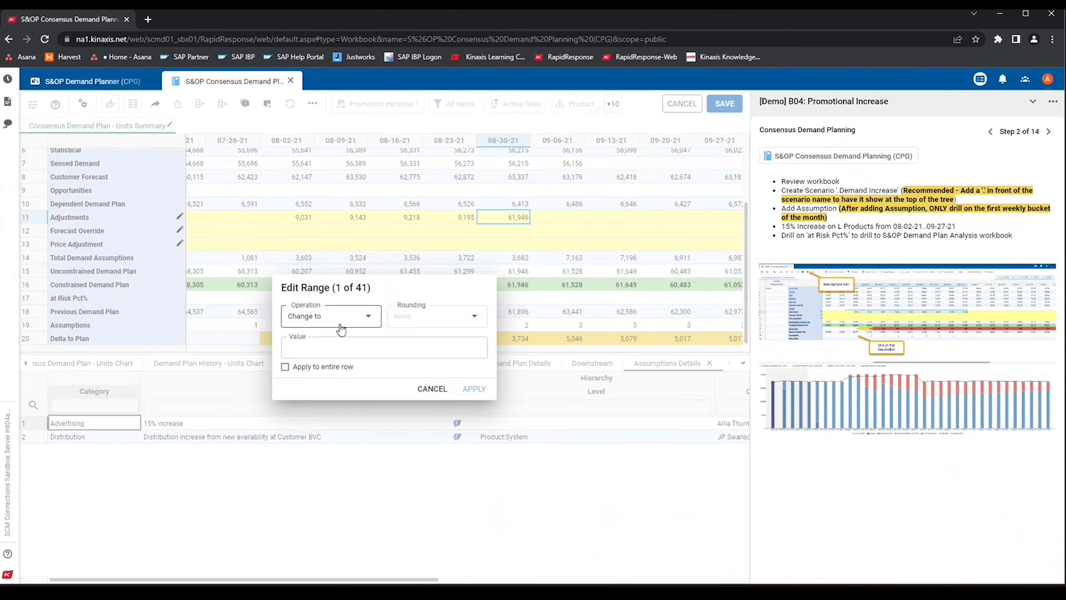
{"action": "left_click", "coordinate": [355, 316]}
{"action": "left_click", "coordinate": [311, 403]}
{"action": "left_click", "coordinate": [331, 344]}
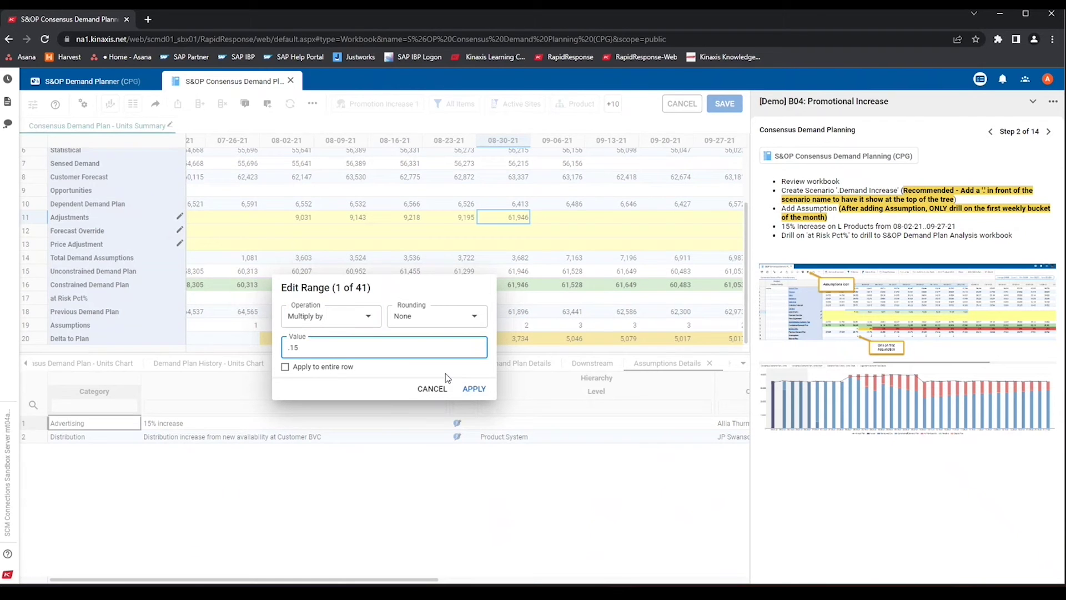
{"action": "left_click", "coordinate": [474, 388]}
Step: Save the Adjustments, check the 13% at-risk value for 08-16-21, and drill into S&OP Demand Plan Analysis
{"action": "left_click", "coordinate": [64, 364]}
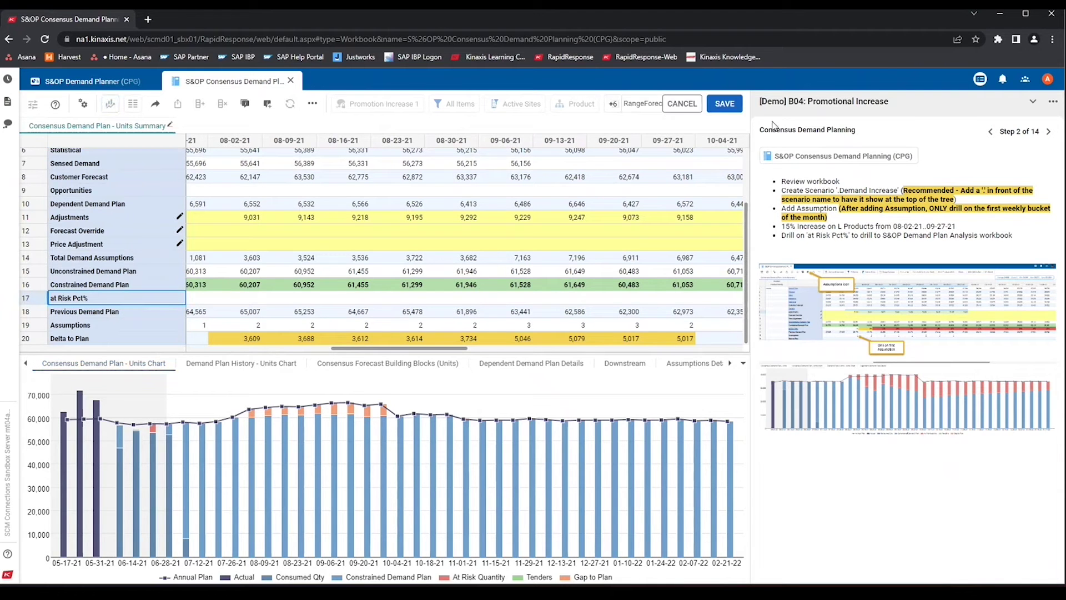
{"action": "left_click", "coordinate": [736, 104]}
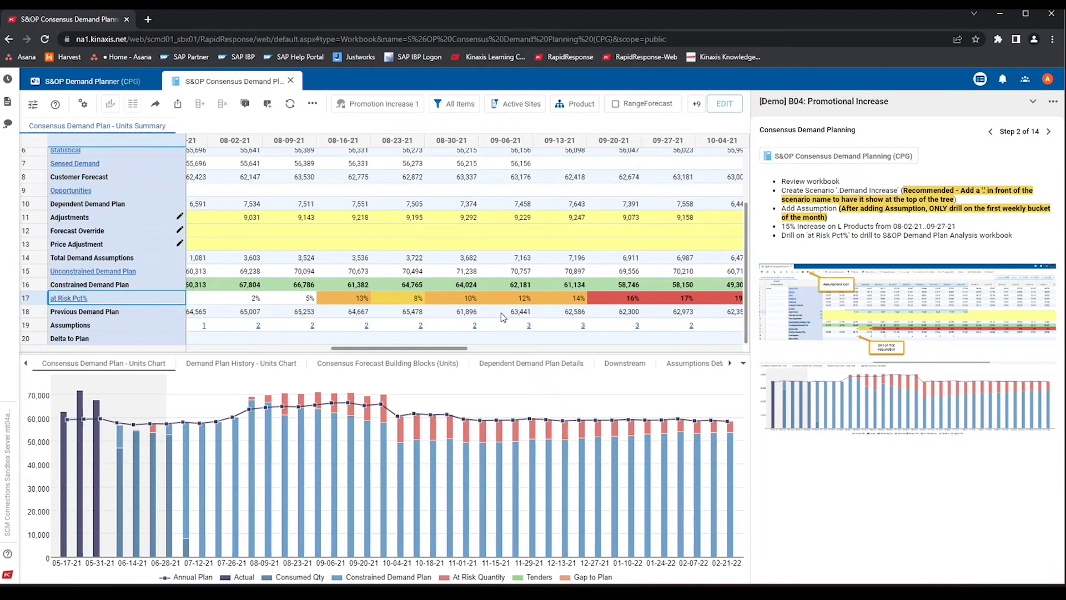
{"action": "left_click_drag", "start_coordinate": [392, 348], "coordinate": [260, 231]}
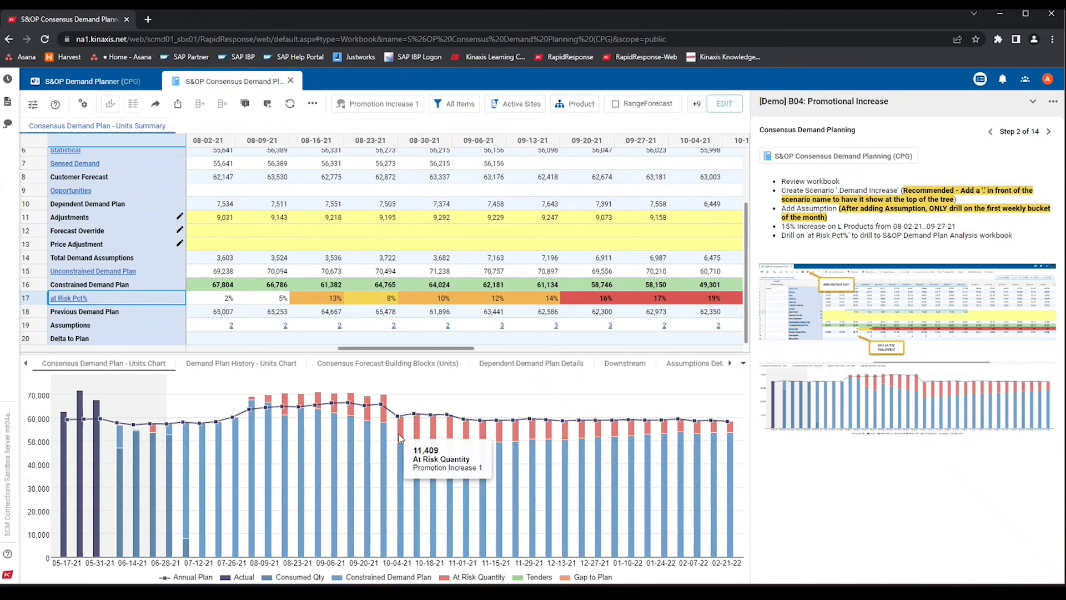
{"action": "left_click", "coordinate": [340, 300]}
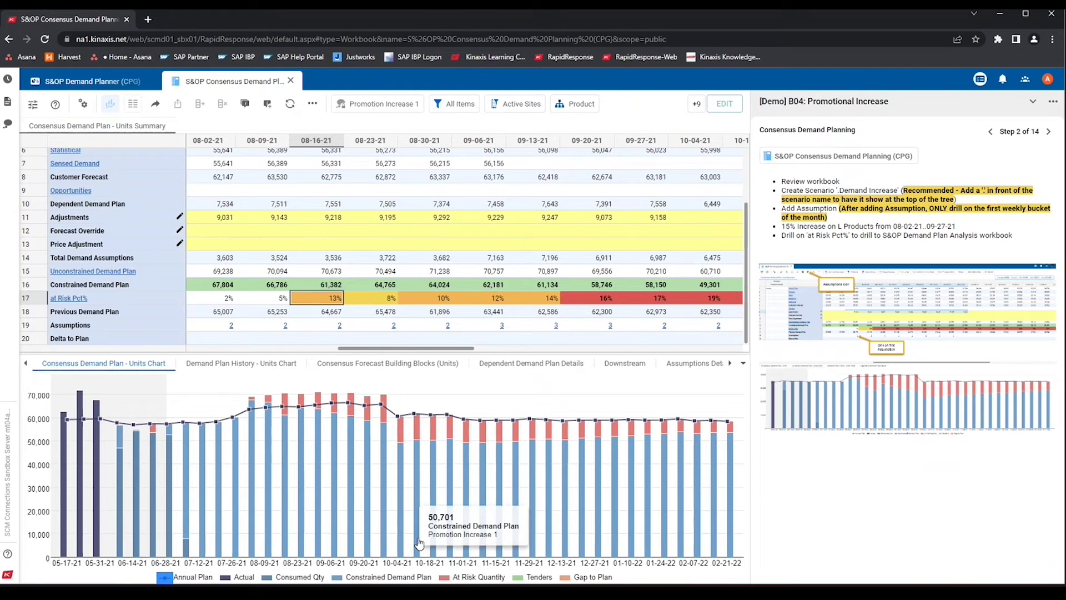
{"action": "left_click", "coordinate": [500, 432]}
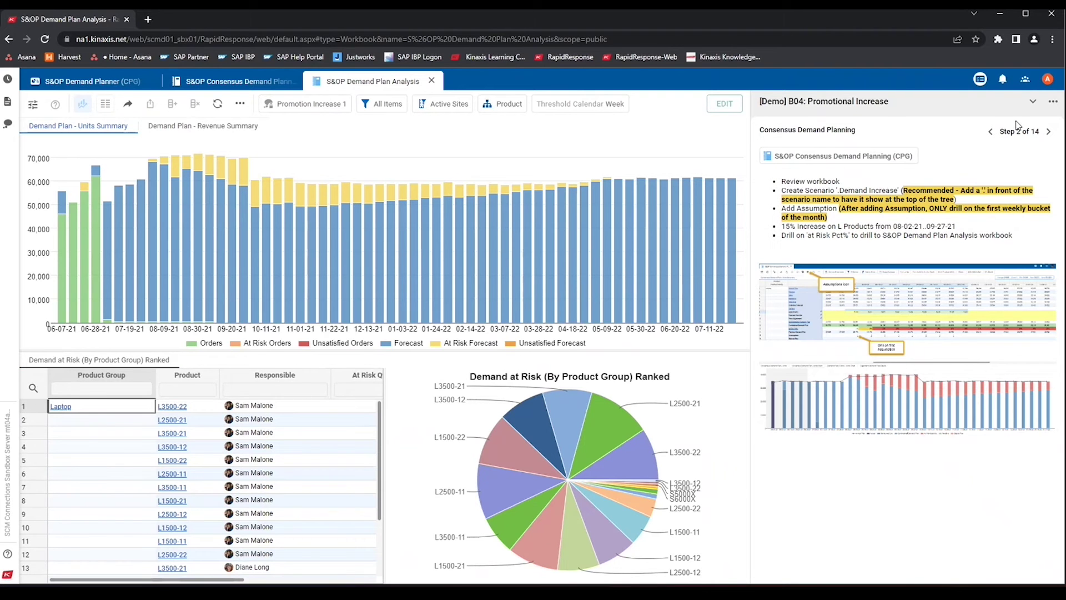
Step: Advance the guide to Step 3 and drill from the At Risk Forecast bar into its Forecast Orders
{"action": "left_click", "coordinate": [1049, 132]}
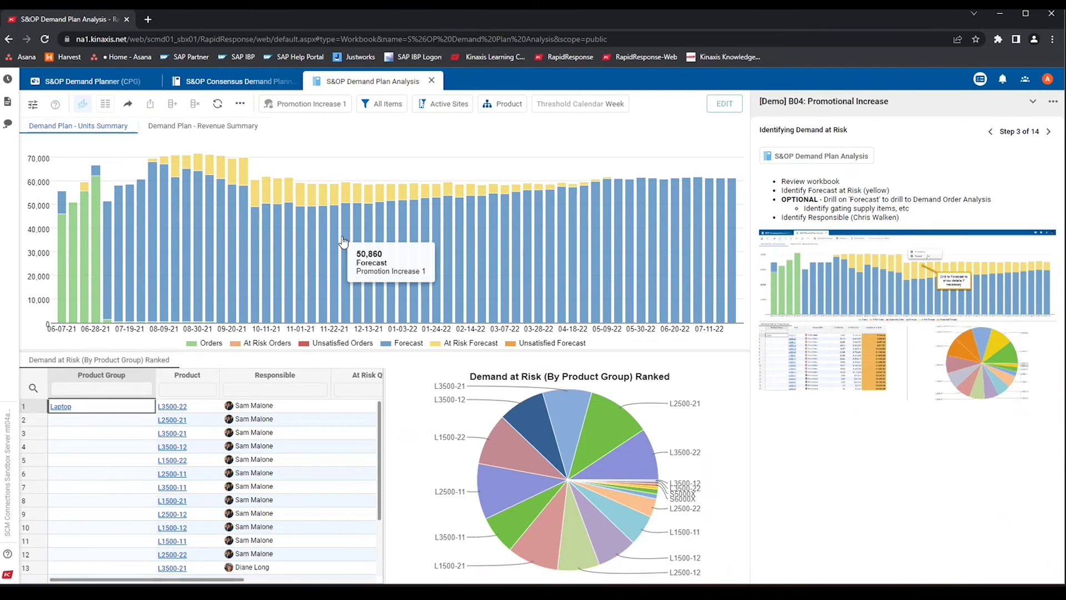
{"action": "mouse_move", "coordinate": [305, 191]}
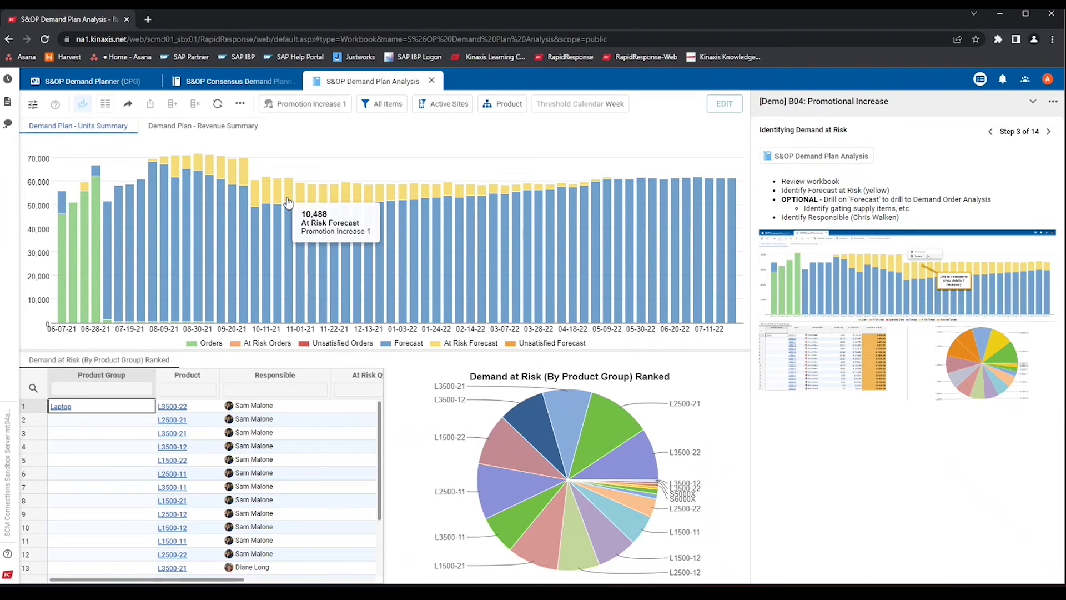
{"action": "right_click", "coordinate": [288, 198]}
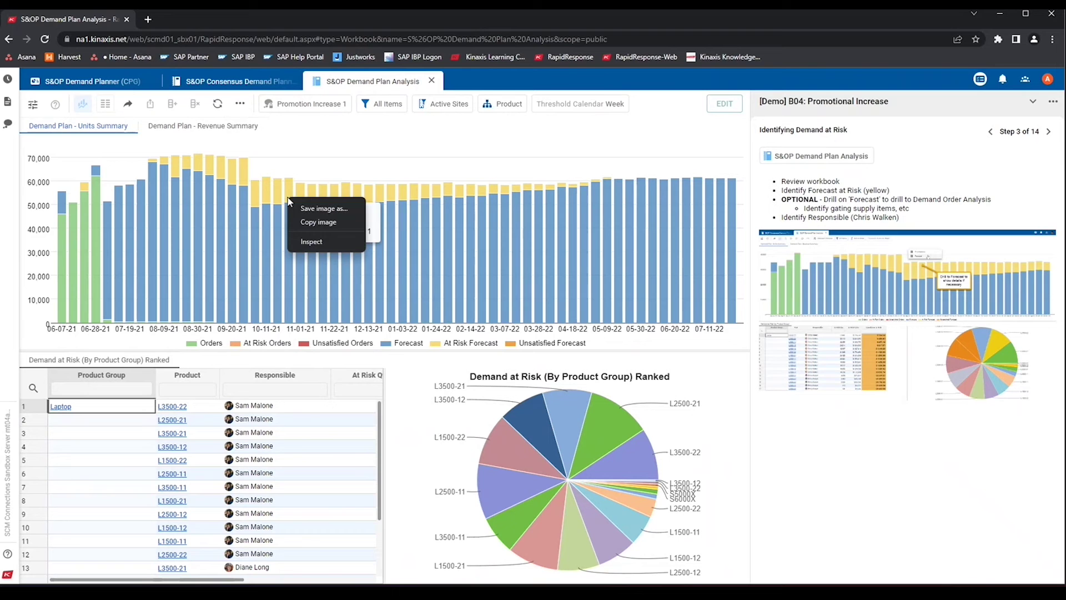
{"action": "left_click", "coordinate": [289, 189]}
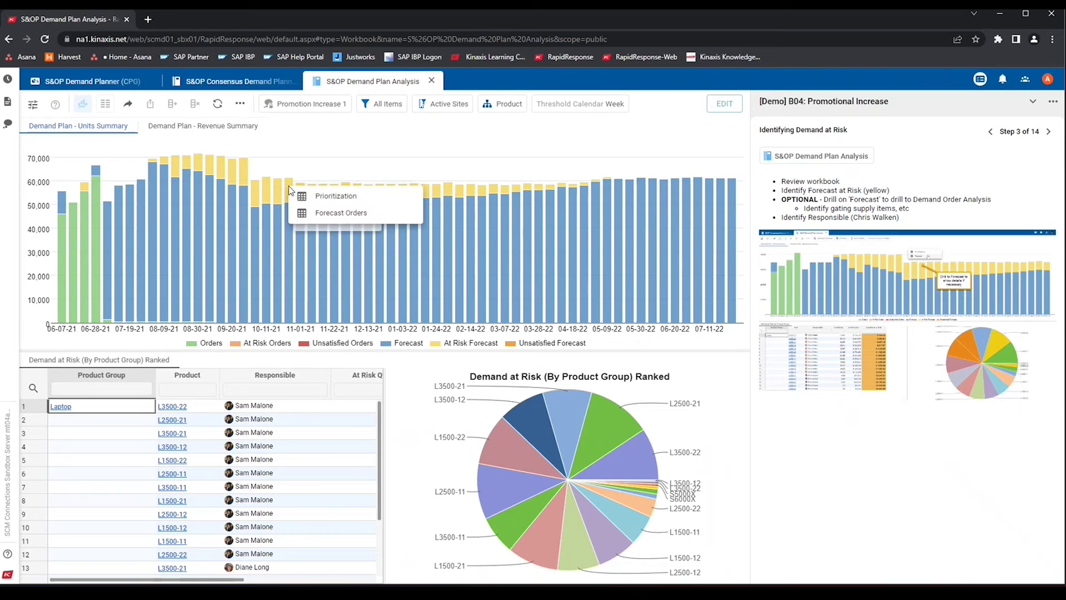
{"action": "left_click", "coordinate": [343, 213]}
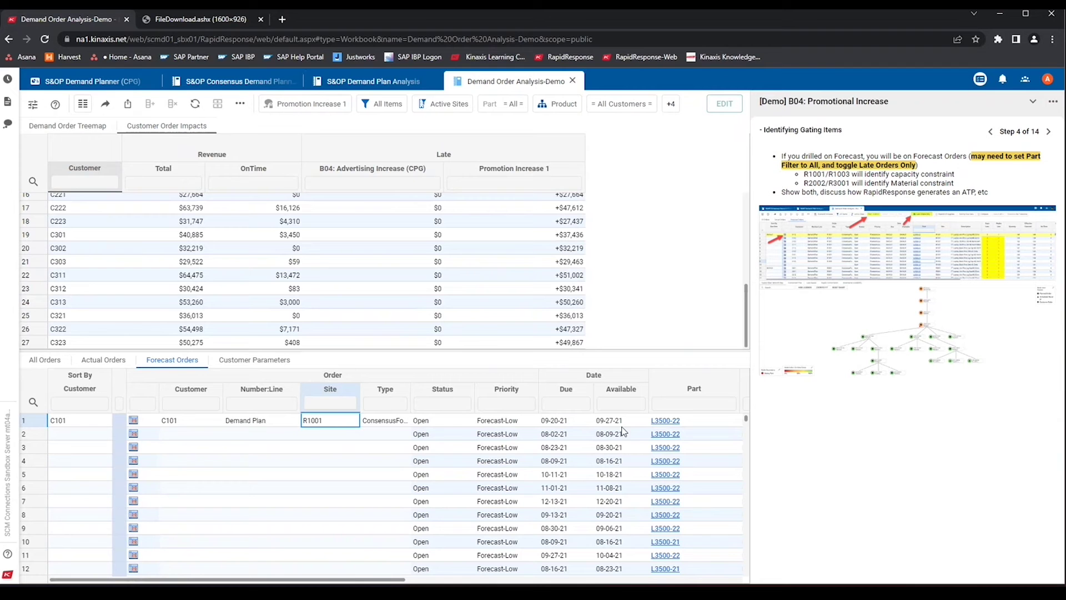
Step: Scroll the Forecast Orders grid down and across to review the order lines
{"action": "scroll", "coordinate": [564, 444], "scroll_direction": "down", "scroll_amount": 5}
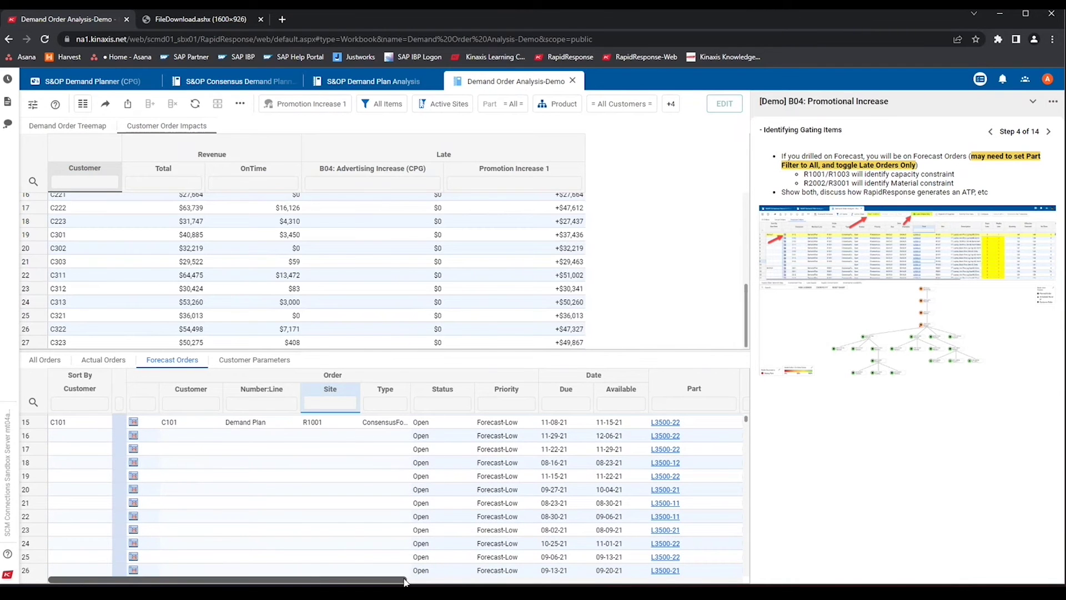
{"action": "left_click_drag", "start_coordinate": [404, 581], "coordinate": [590, 581]}
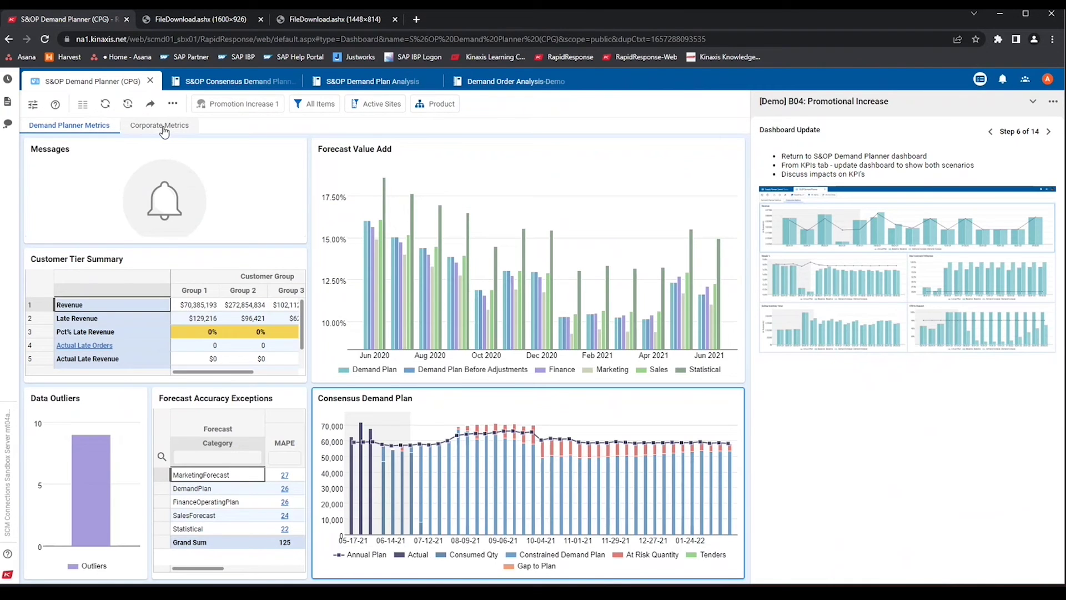
Step: Add Promotion Increase 1 to the Corporate Metrics scenario comparison alongside B04: Advertising Increase
{"action": "left_click", "coordinate": [163, 127]}
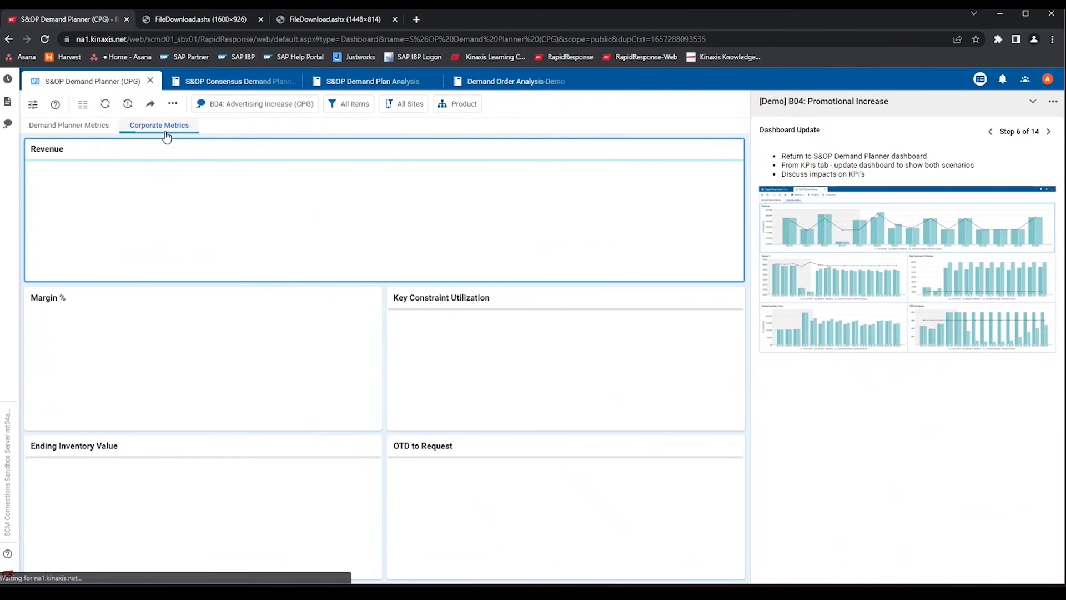
{"action": "left_click", "coordinate": [241, 107]}
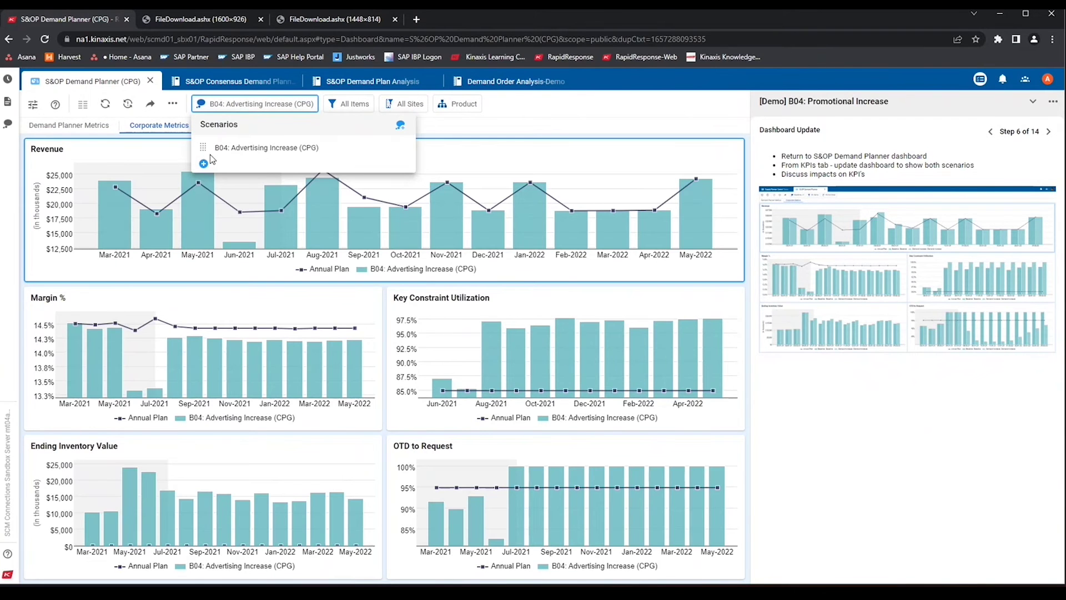
{"action": "left_click", "coordinate": [204, 164]}
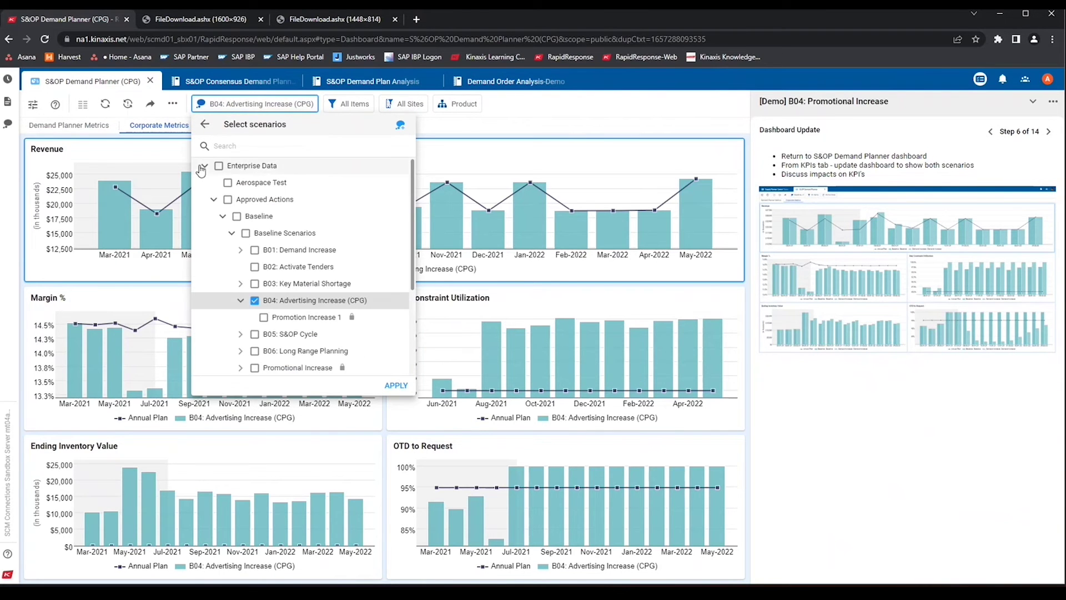
{"action": "left_click", "coordinate": [299, 319]}
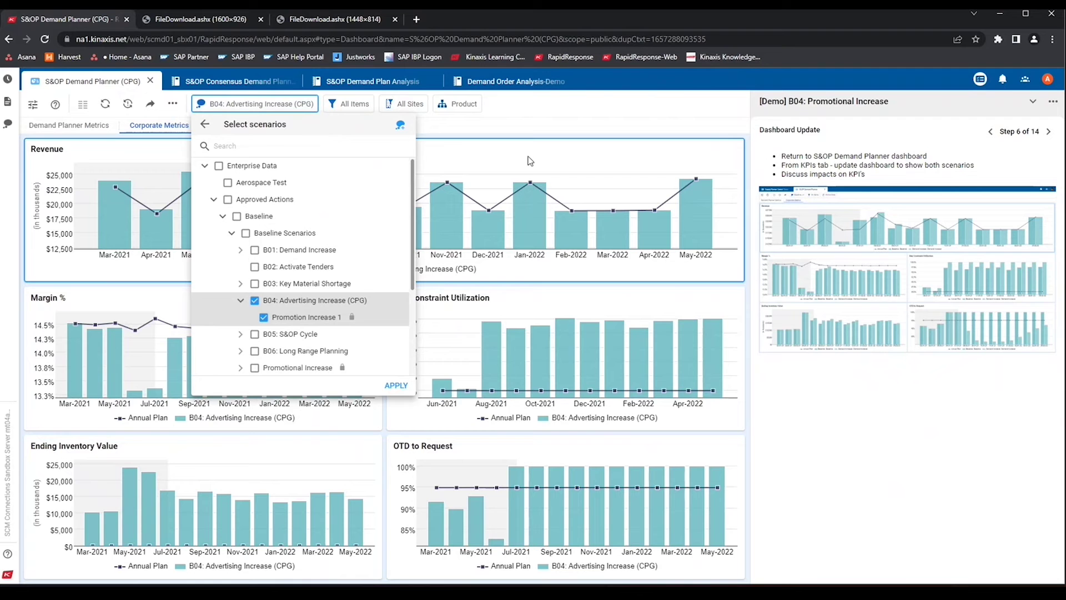
{"action": "left_click", "coordinate": [393, 387]}
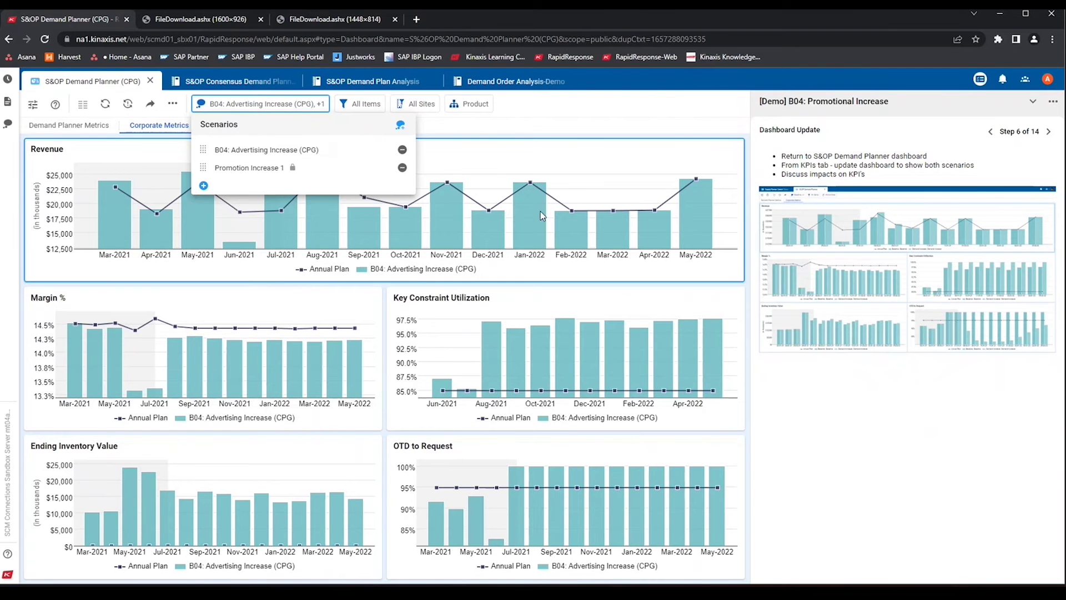
{"action": "left_click", "coordinate": [544, 185]}
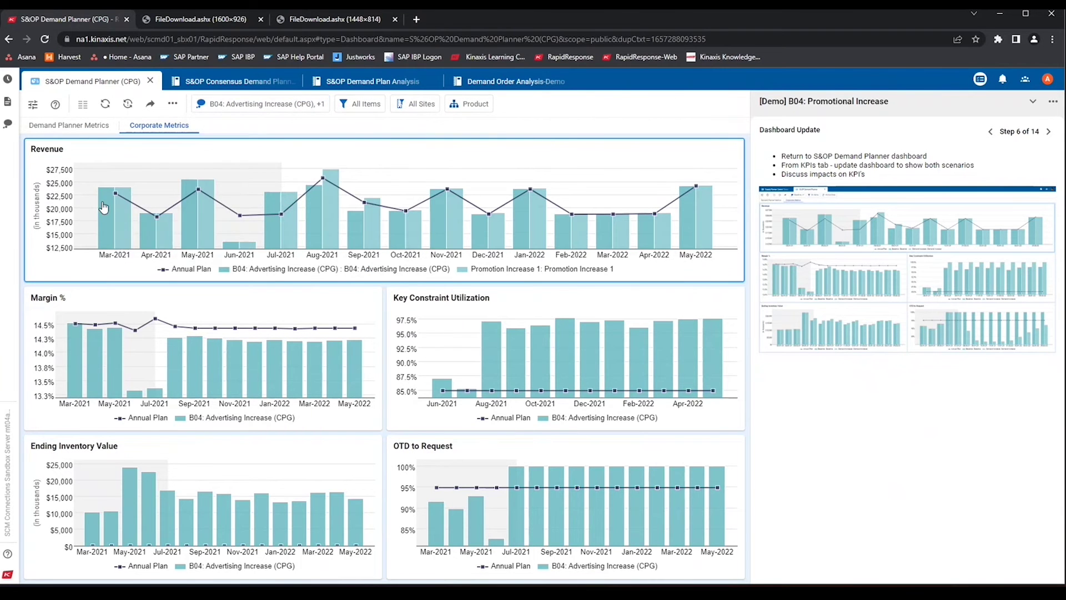
{"action": "mouse_move", "coordinate": [203, 213]}
{"action": "mouse_move", "coordinate": [109, 227]}
{"action": "mouse_move", "coordinate": [388, 236]}
{"action": "mouse_move", "coordinate": [332, 222]}
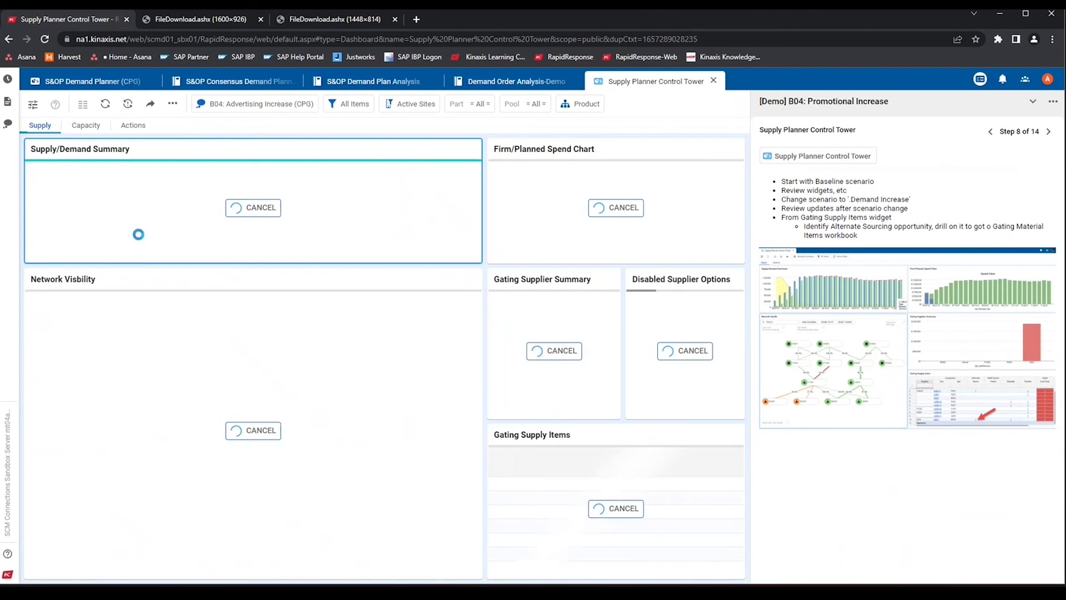
Step: In the Control Tower's Data Settings, make Promotion Increase 1 the main scenario and Promotional Increase the second
{"action": "left_click", "coordinate": [33, 107]}
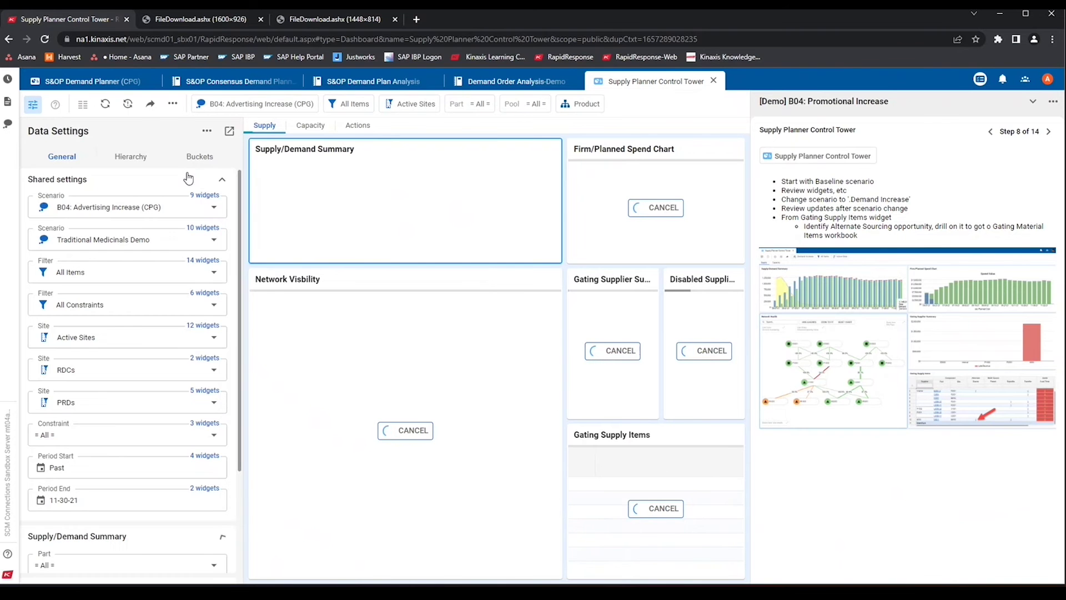
{"action": "left_click", "coordinate": [215, 242]}
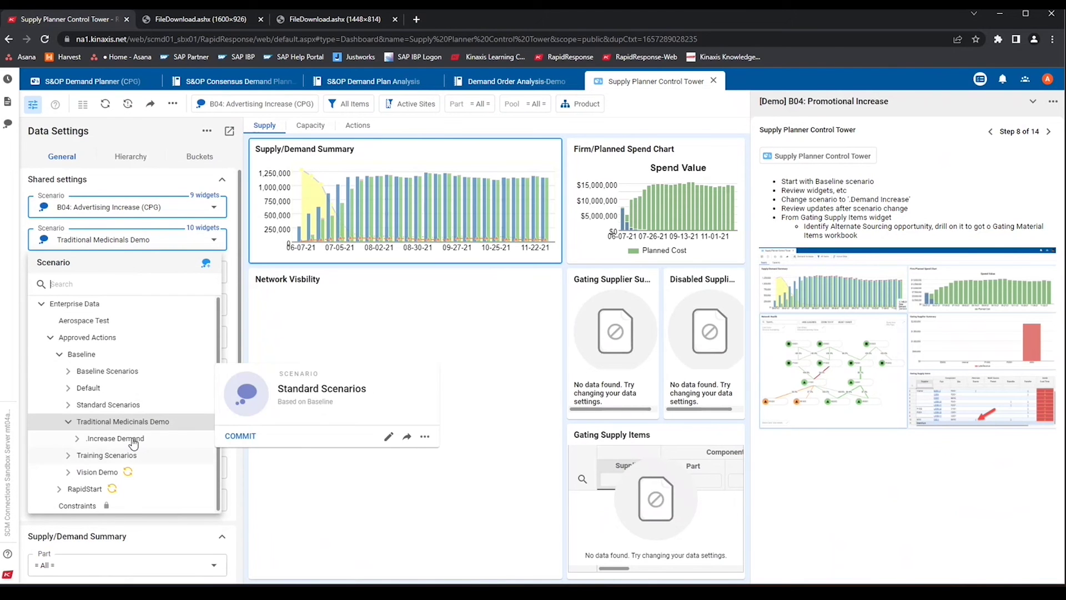
{"action": "left_click", "coordinate": [59, 356]}
{"action": "left_click", "coordinate": [60, 355]}
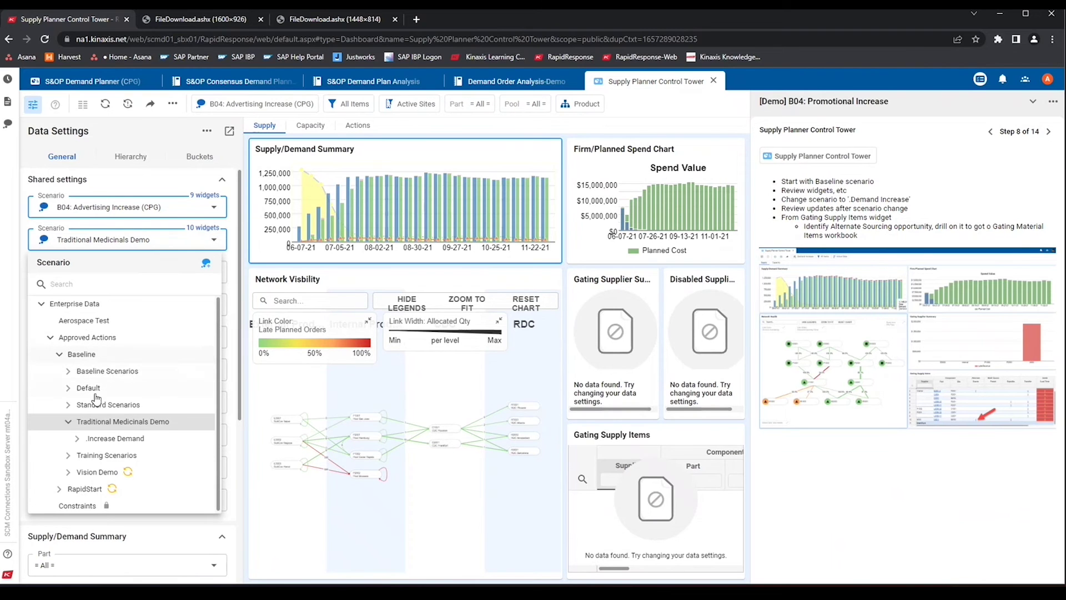
{"action": "left_click", "coordinate": [68, 371]}
{"action": "mouse_move", "coordinate": [165, 457]}
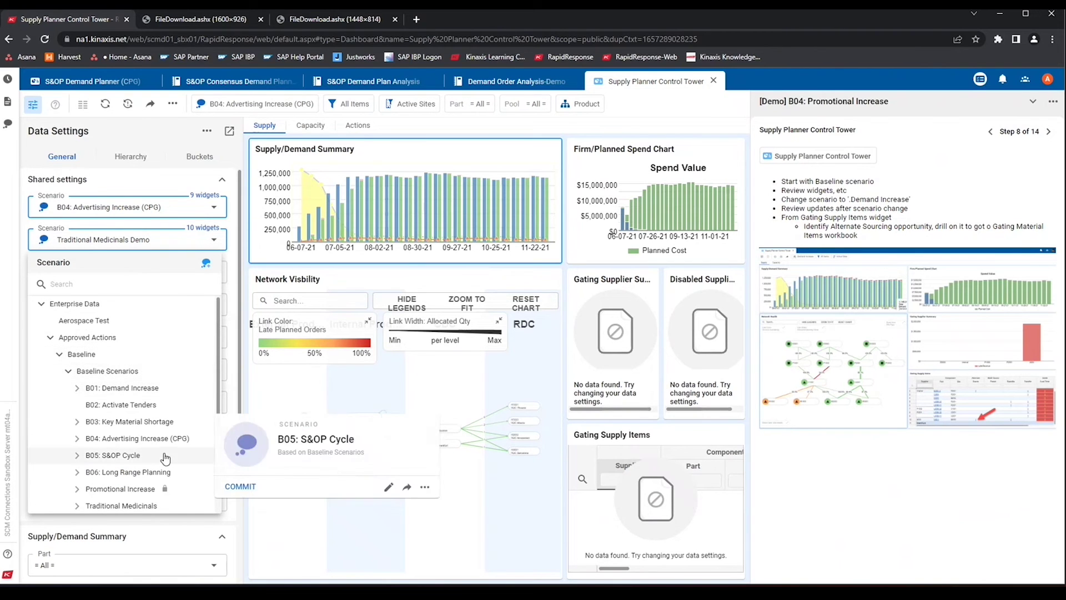
{"action": "scroll", "coordinate": [165, 458], "scroll_direction": "down", "scroll_amount": 2}
{"action": "left_click", "coordinate": [139, 396]}
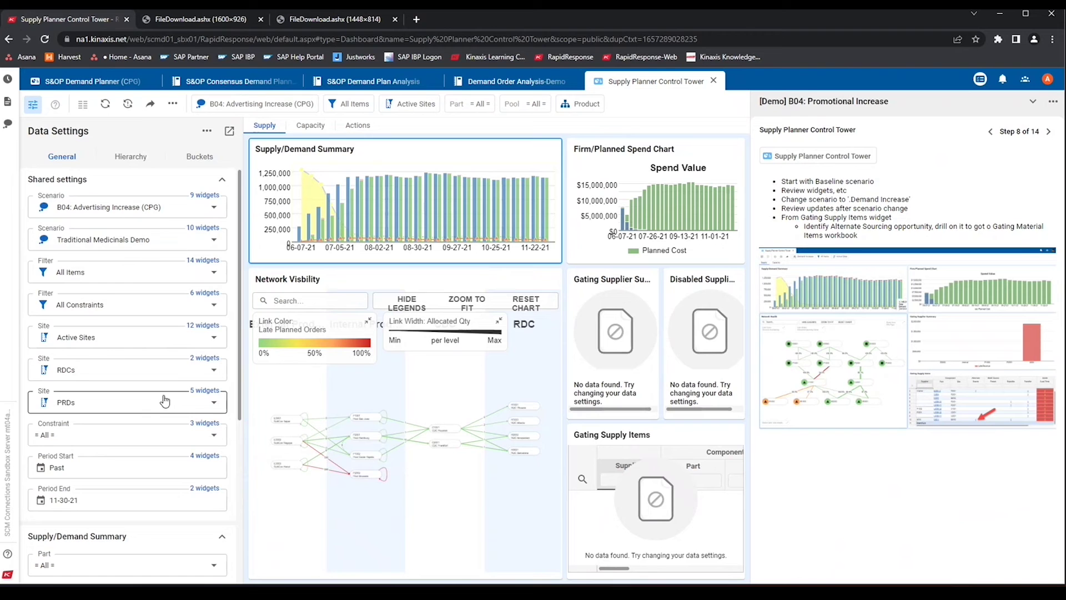
{"action": "left_click", "coordinate": [185, 213]}
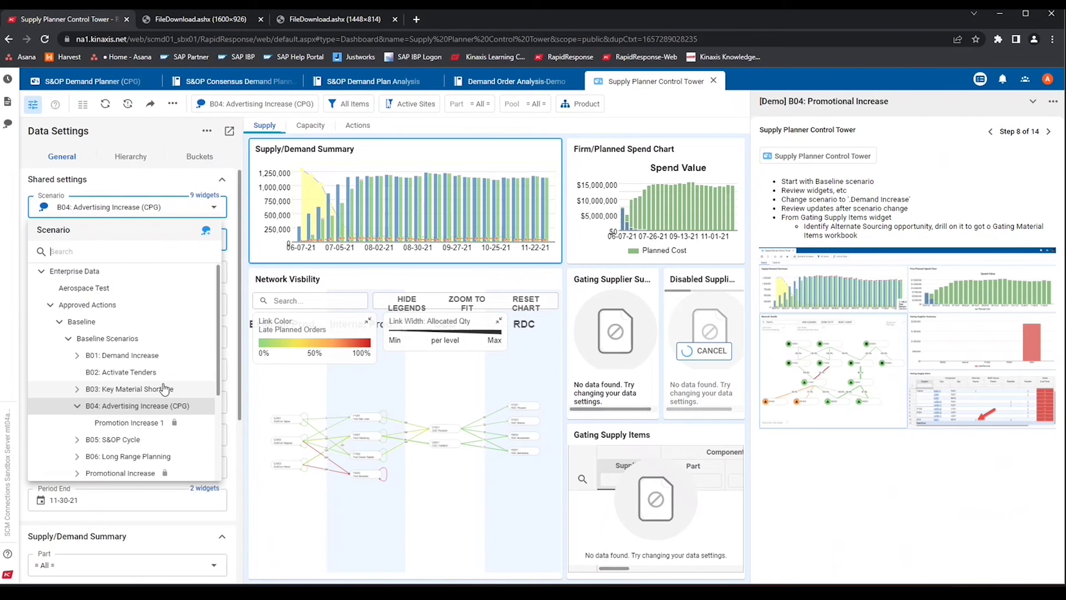
{"action": "left_click", "coordinate": [159, 424]}
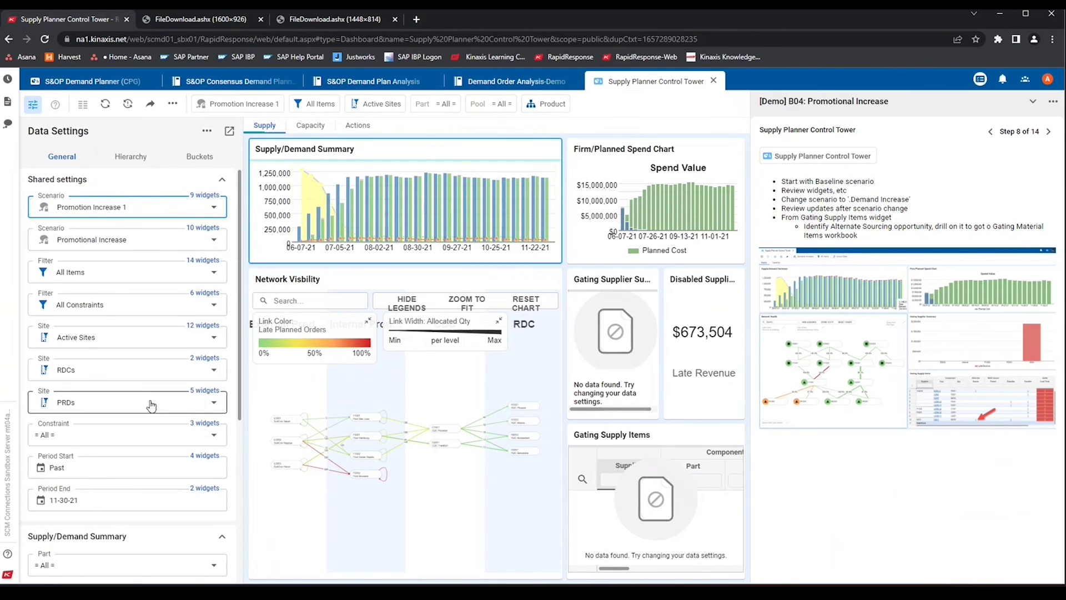
{"action": "scroll", "coordinate": [145, 403], "scroll_direction": "down", "scroll_amount": 3}
{"action": "scroll", "coordinate": [139, 387], "scroll_direction": "down", "scroll_amount": 2}
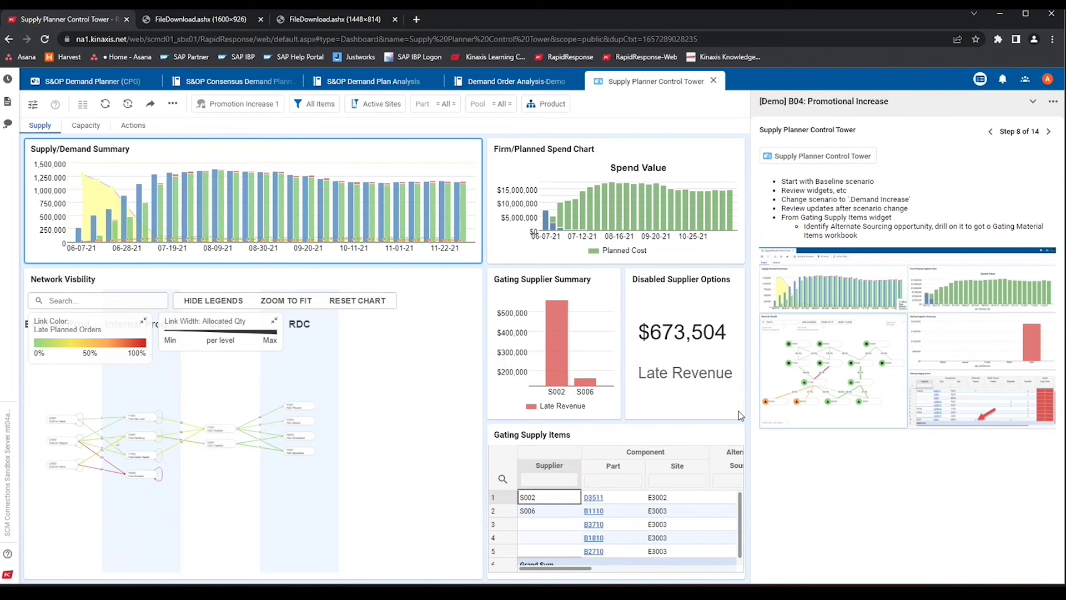
Step: From the capacity view, drill into overloaded Line 0012 to open Constraint Manager-Demo
{"action": "left_click", "coordinate": [556, 383]}
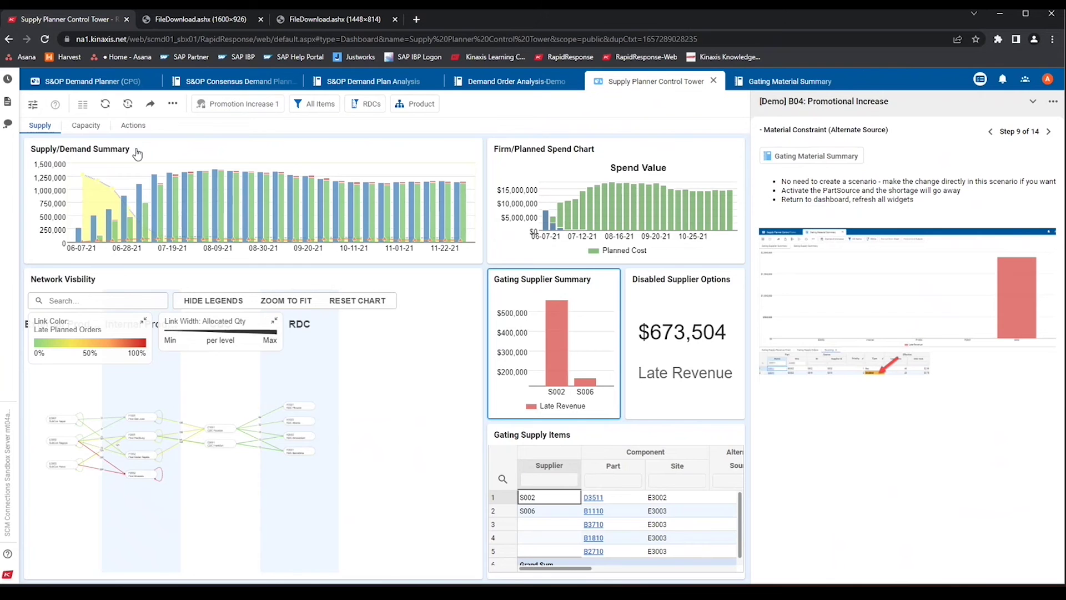
{"action": "left_click", "coordinate": [85, 126]}
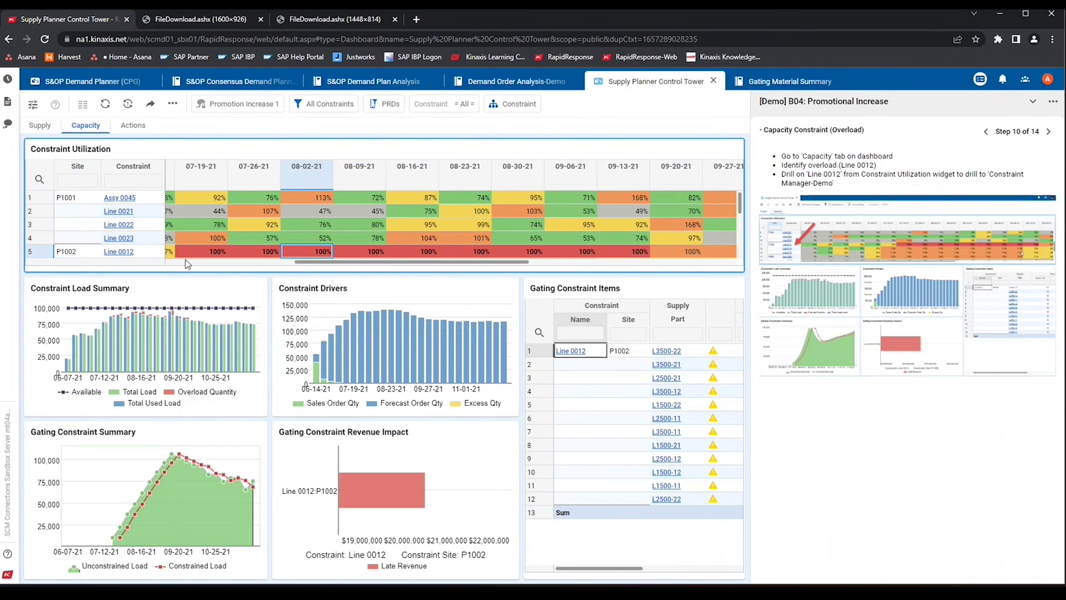
{"action": "left_click", "coordinate": [645, 255]}
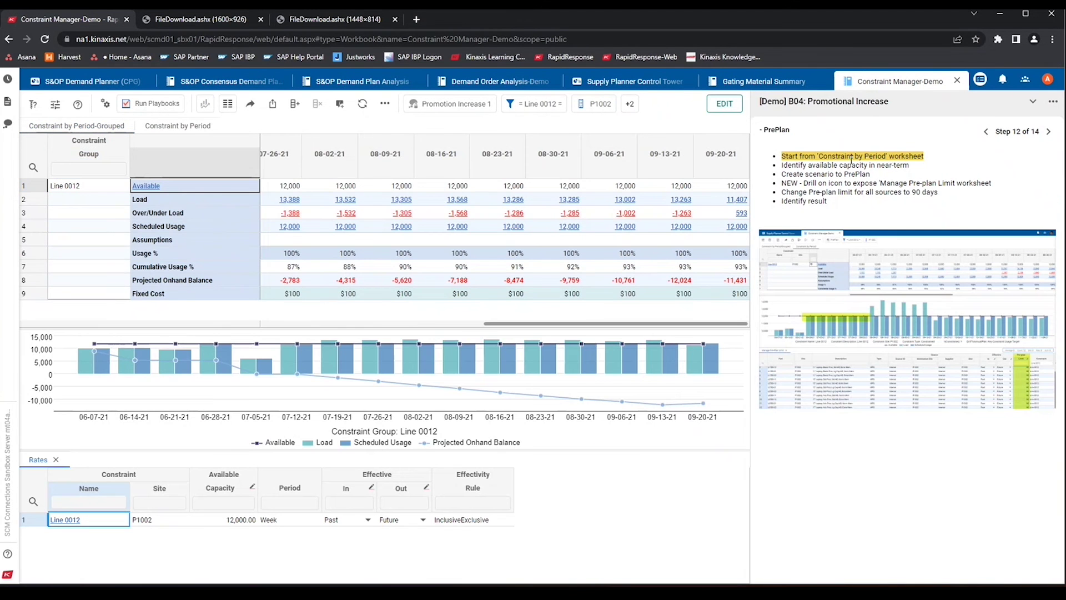
Step: From Constraint by Period, open the Manage Pre-Plan Limit worksheet for Line 0012 at P1002
{"action": "left_click", "coordinate": [196, 128]}
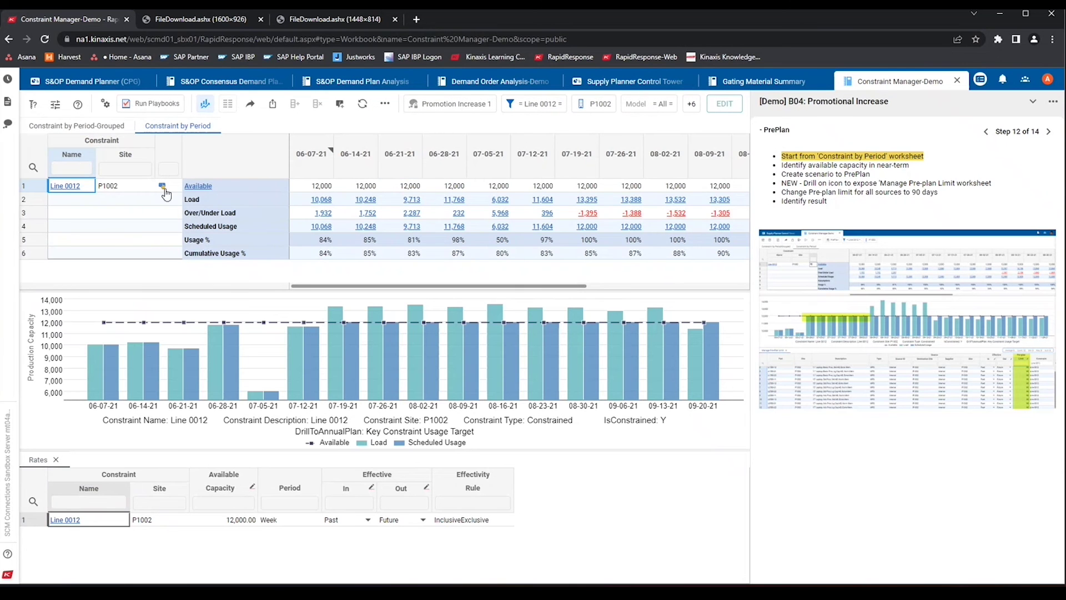
{"action": "left_click_drag", "start_coordinate": [497, 286], "coordinate": [598, 300]}
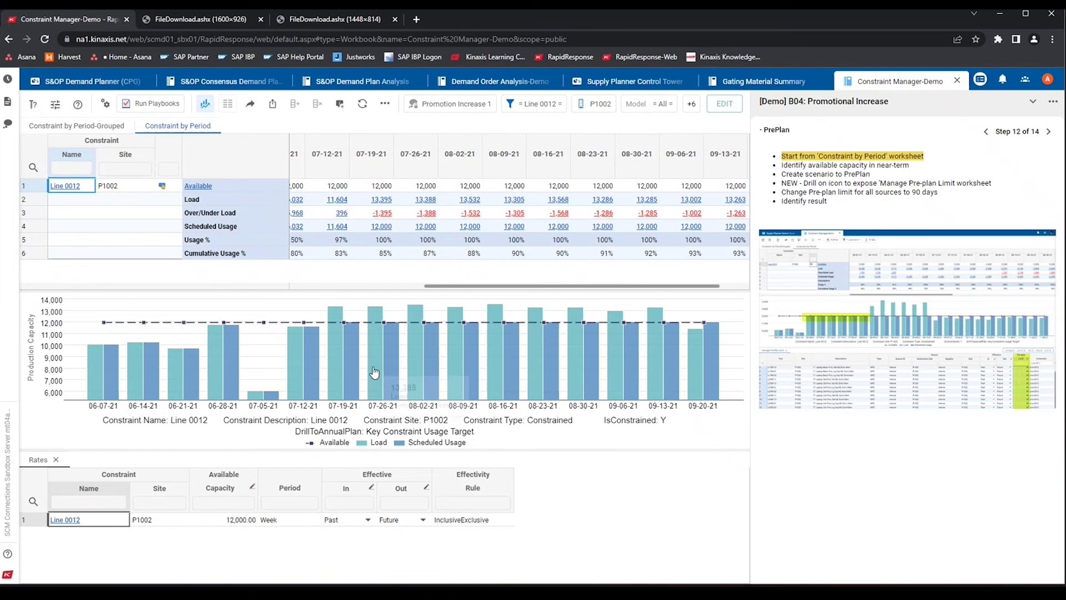
{"action": "mouse_move", "coordinate": [355, 352]}
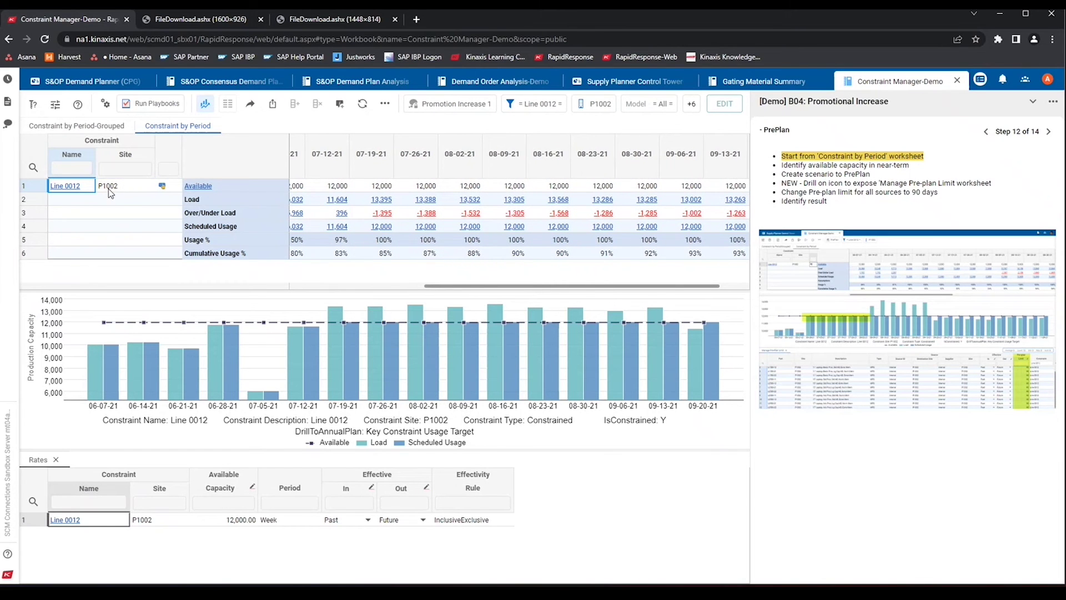
{"action": "left_click", "coordinate": [162, 186]}
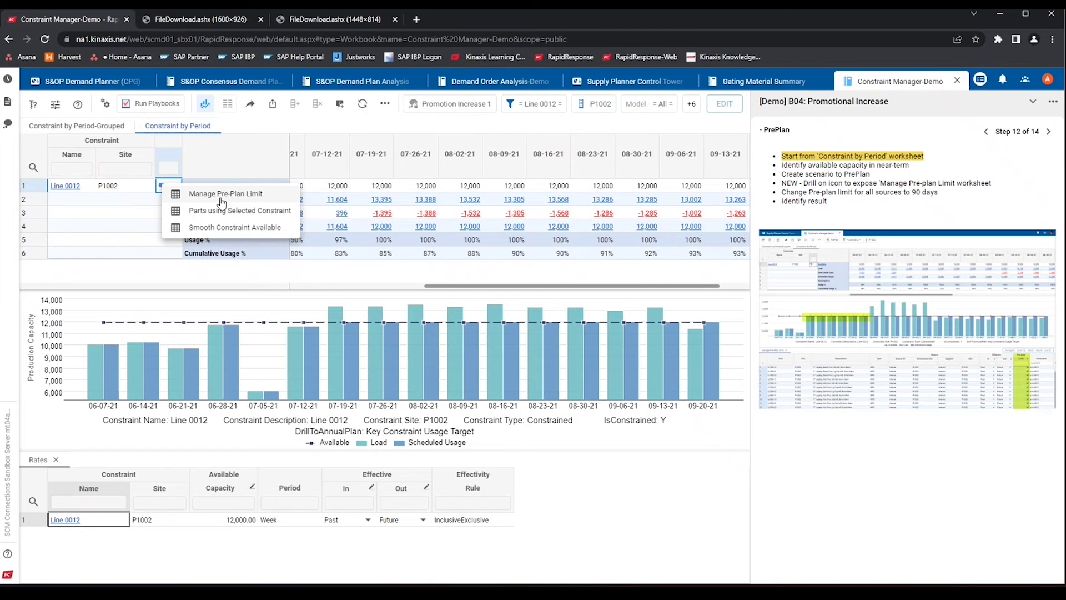
{"action": "left_click", "coordinate": [268, 198]}
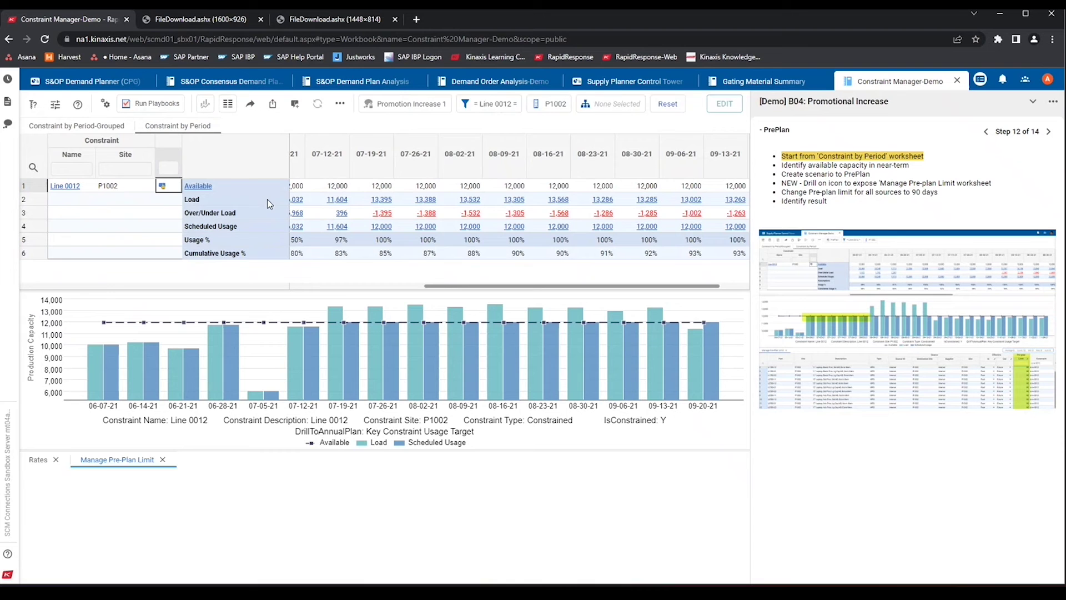
Step: Create a new scenario named 'Preplan' based on Promotion Increase 1
{"action": "left_click", "coordinate": [450, 104]}
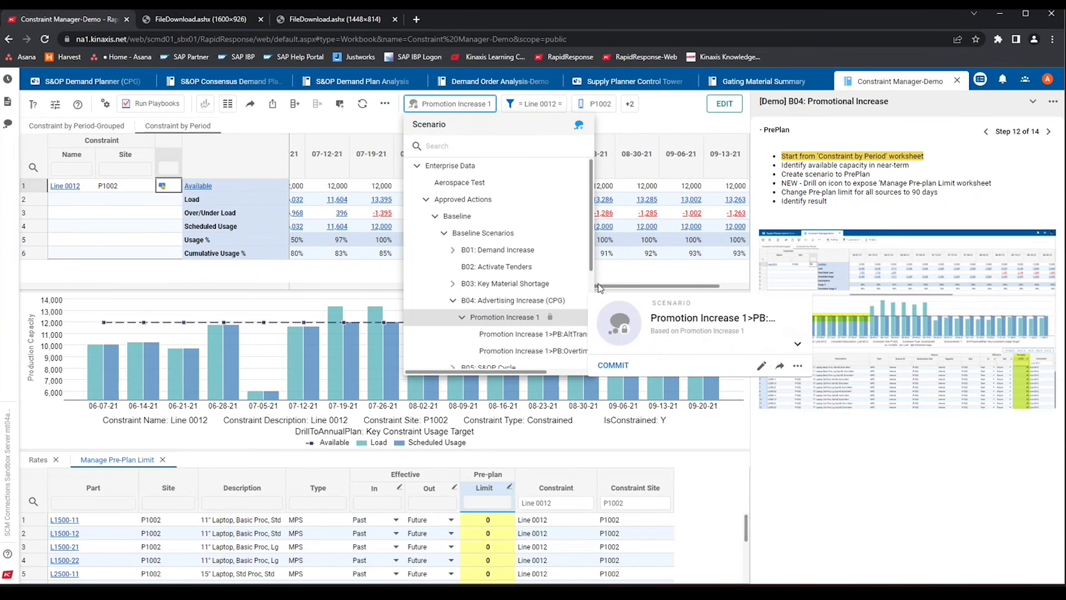
{"action": "left_click", "coordinate": [578, 124]}
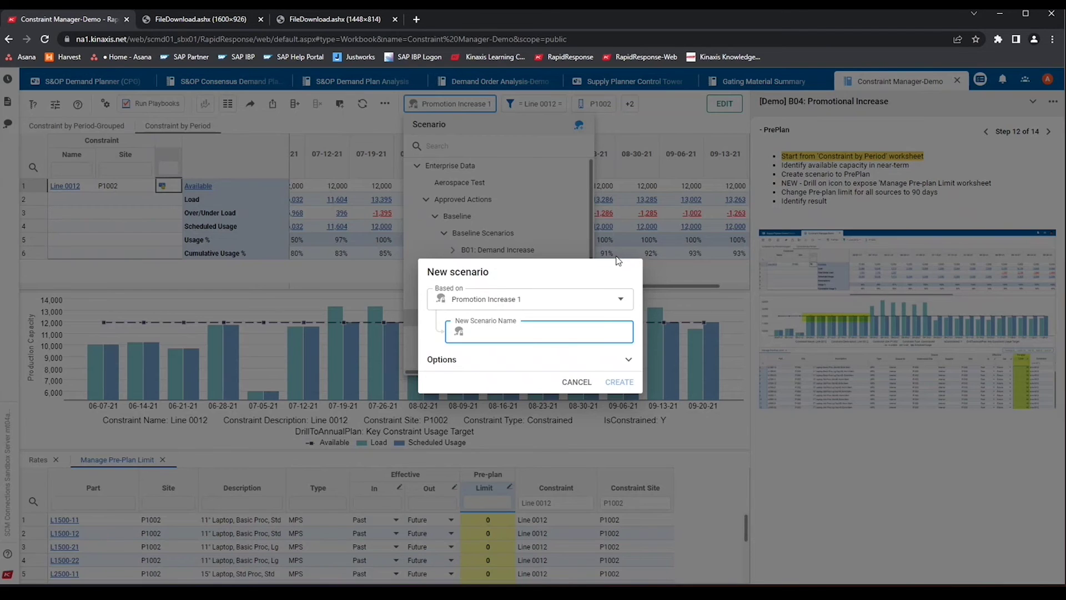
{"action": "left_click", "coordinate": [510, 331]}
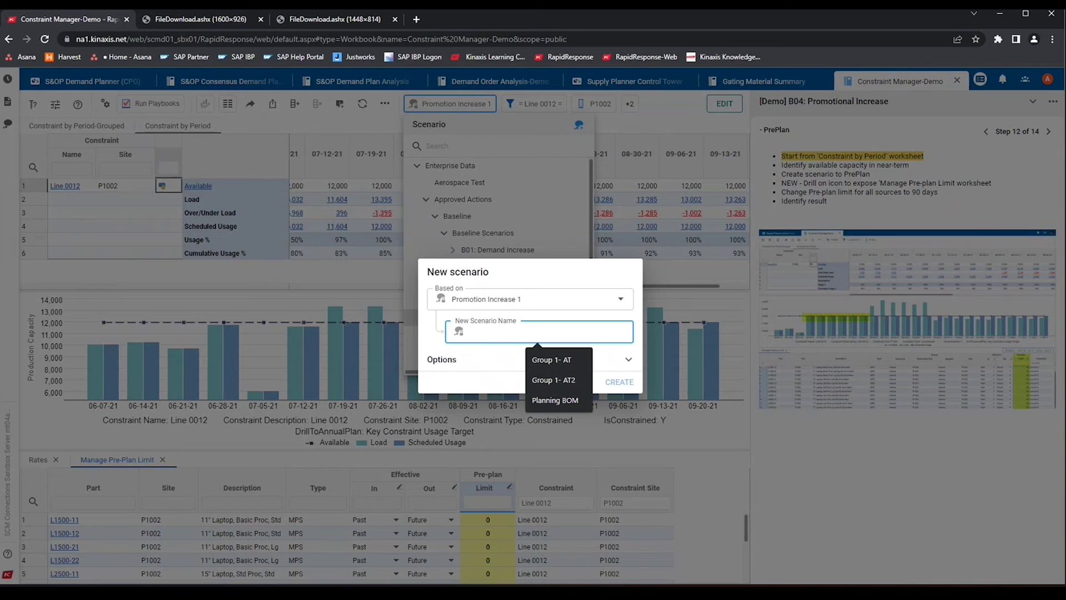
{"action": "type", "text": "P"}
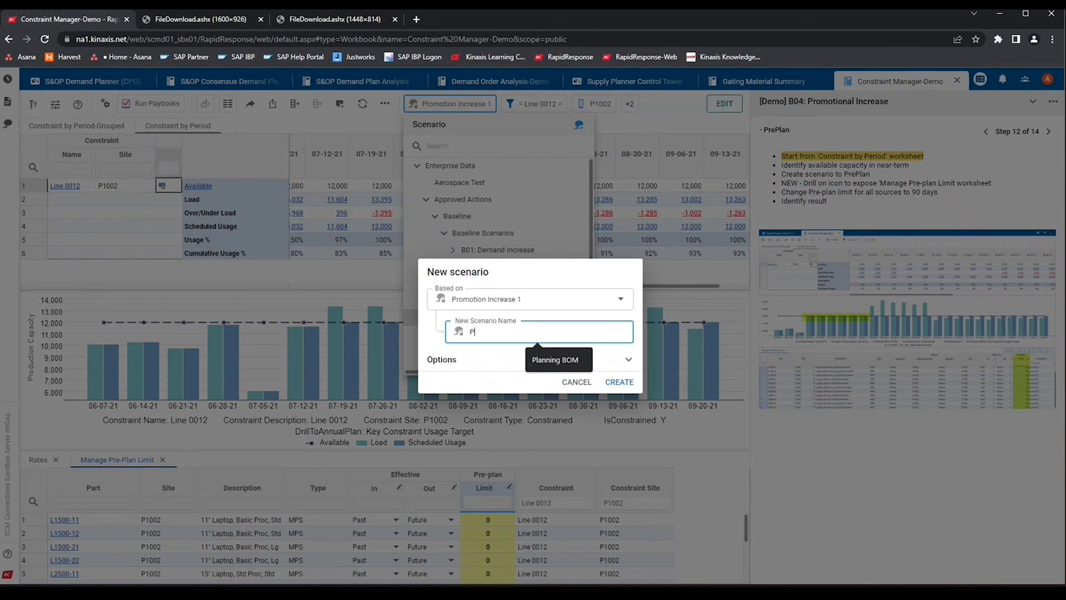
{"action": "type", "text": "replan"}
{"action": "left_click", "coordinate": [619, 381]}
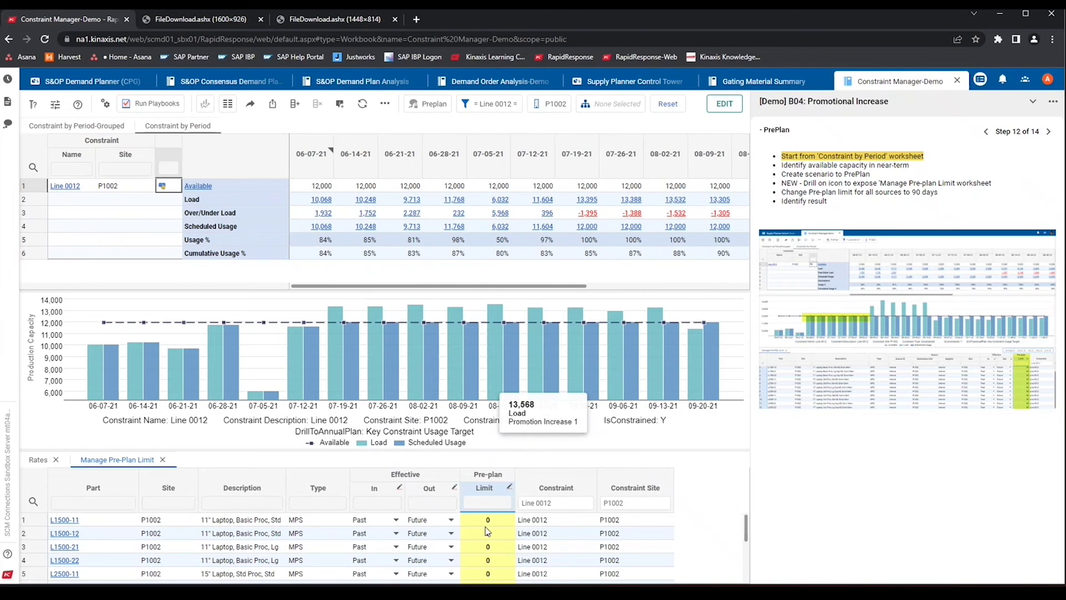
Step: Enter 90 as the pre-plan limit for the Line 0012 parts
{"action": "left_click", "coordinate": [505, 522]}
{"action": "type", "text": "90"}
{"action": "left_click", "coordinate": [499, 533]}
{"action": "type", "text": "8"}
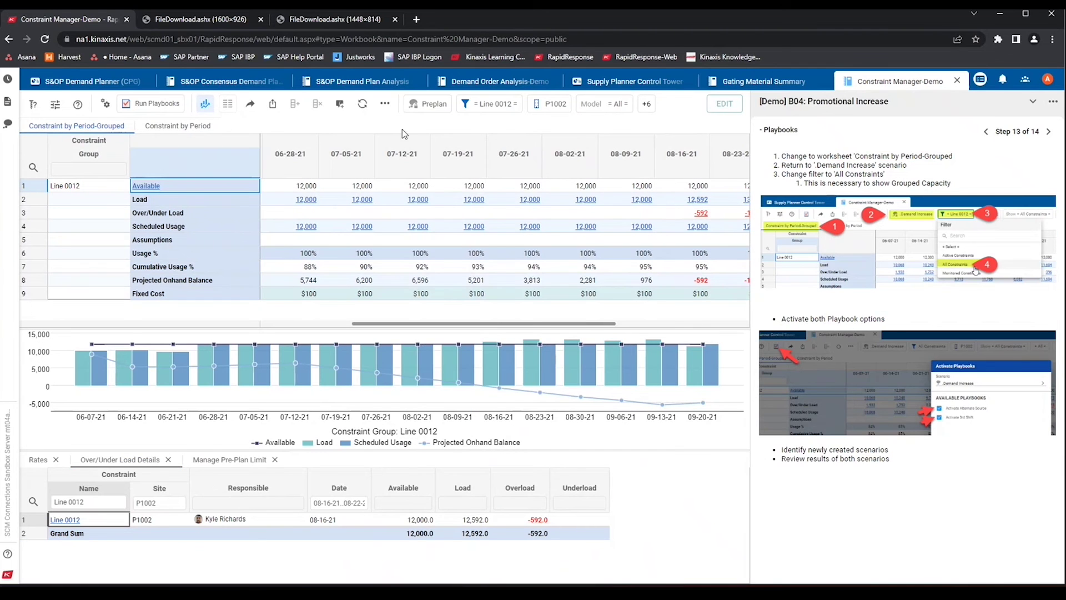
Step: Switch back to the Promotion Increase 1 scenario, leaving the site selection unchanged
{"action": "left_click", "coordinate": [428, 104]}
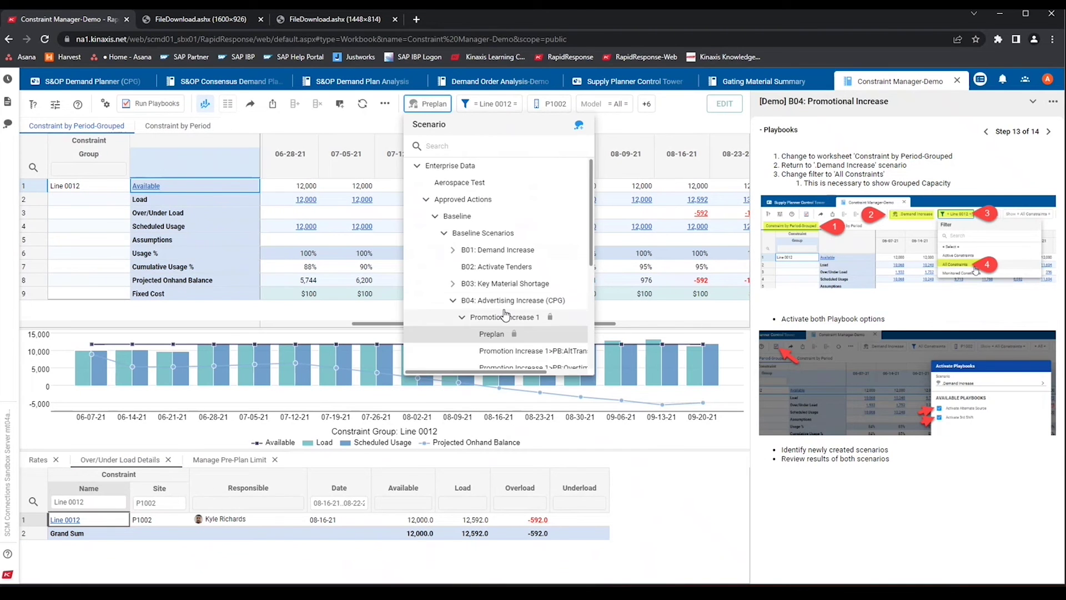
{"action": "left_click", "coordinate": [505, 317]}
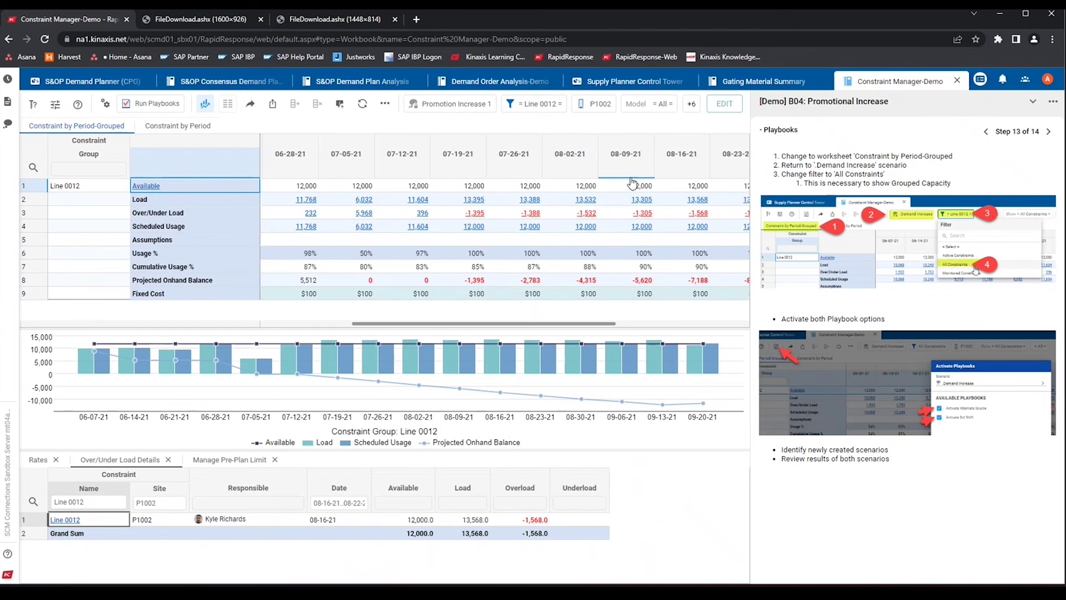
{"action": "left_click", "coordinate": [607, 113]}
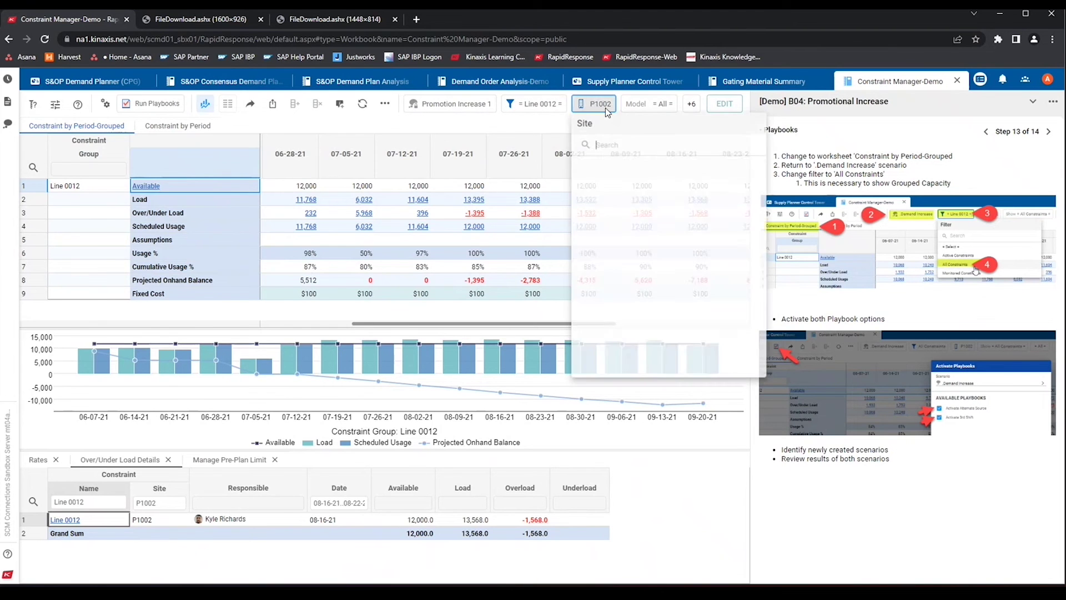
{"action": "left_click", "coordinate": [611, 113]}
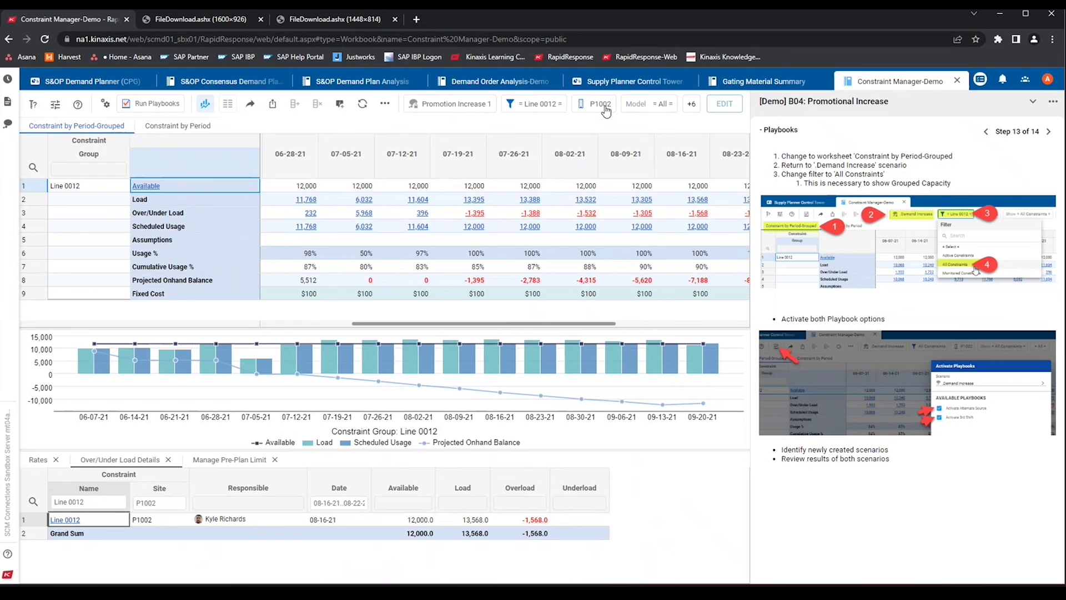
Step: Set the constraint filter to All Constraints instead of only Line 0012
{"action": "left_click", "coordinate": [557, 104]}
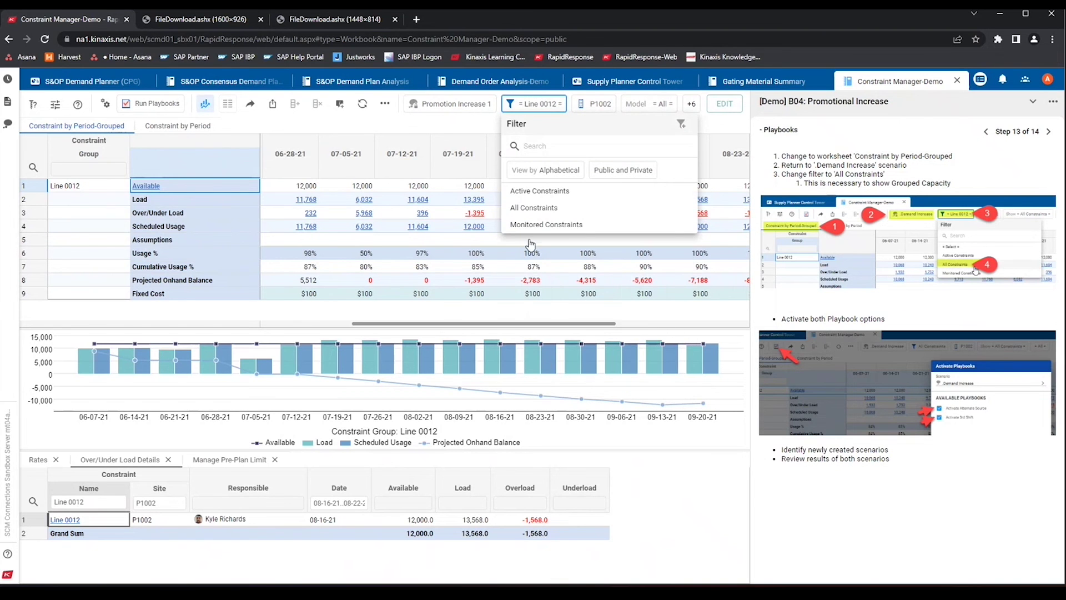
{"action": "left_click", "coordinate": [532, 208]}
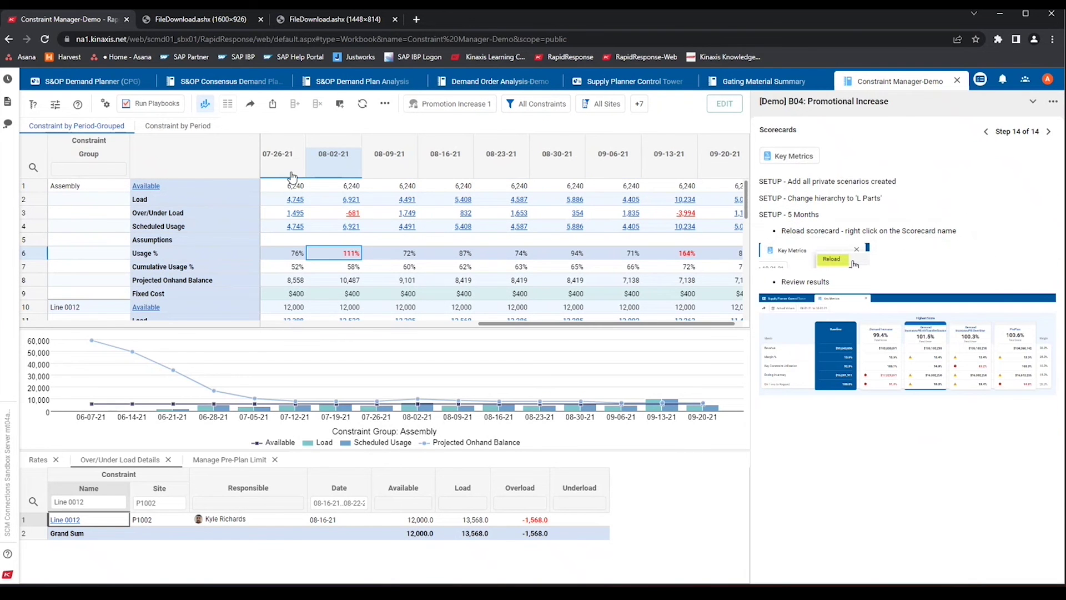
{"action": "scroll", "coordinate": [526, 258], "scroll_direction": "down", "scroll_amount": 5}
{"action": "scroll", "coordinate": [526, 259], "scroll_direction": "up", "scroll_amount": 5}
Step: Open the Key Metrics scorecard settings and start adding a scenario to compare
{"action": "left_click", "coordinate": [779, 158]}
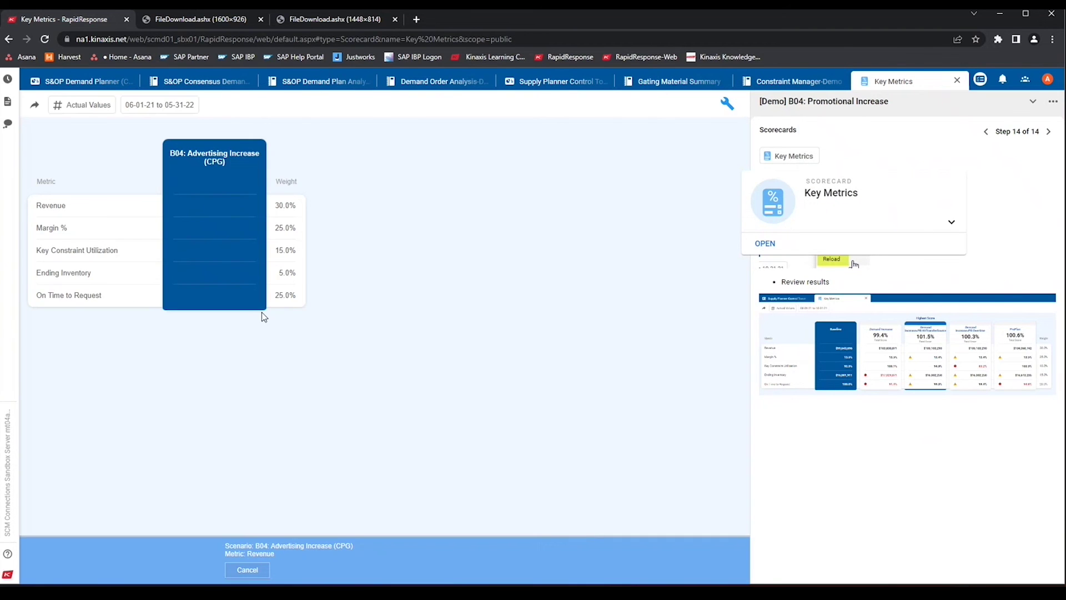
{"action": "left_click", "coordinate": [727, 104]}
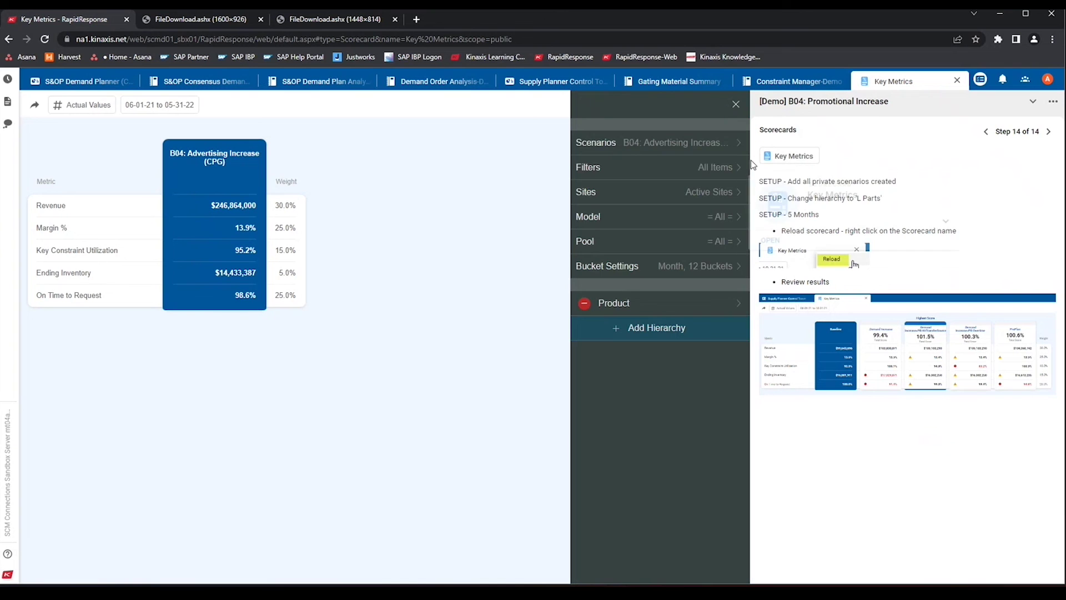
{"action": "left_click", "coordinate": [725, 145]}
{"action": "left_click", "coordinate": [633, 183]}
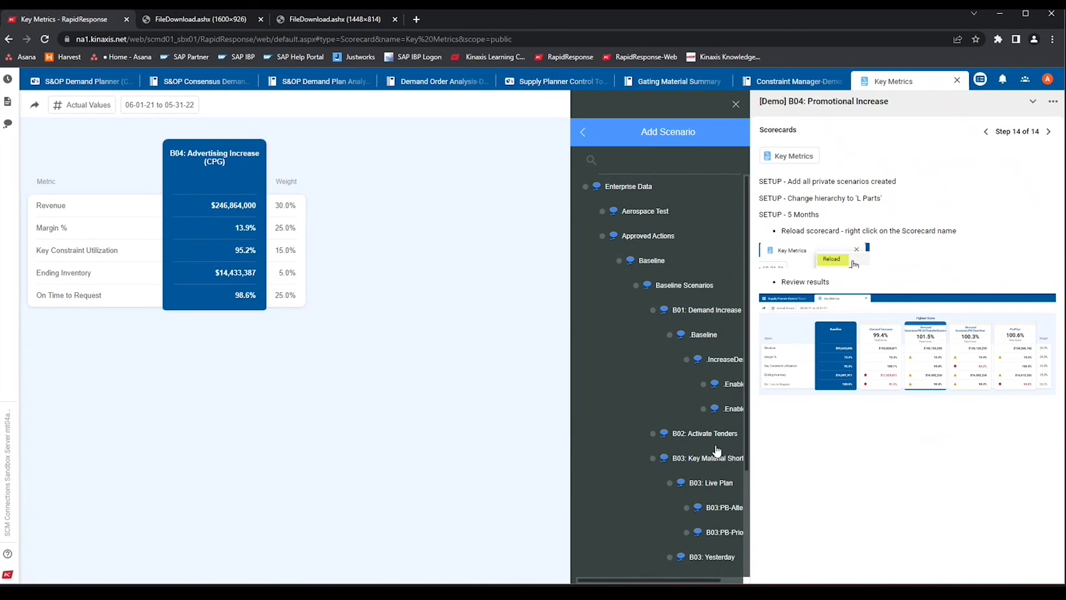
Step: Add Promotion Increase 1 and Preplan to the scorecard alongside B04: Advertising Increase
{"action": "scroll", "coordinate": [717, 449], "scroll_direction": "down", "scroll_amount": 3}
{"action": "scroll", "coordinate": [717, 451], "scroll_direction": "down", "scroll_amount": 3}
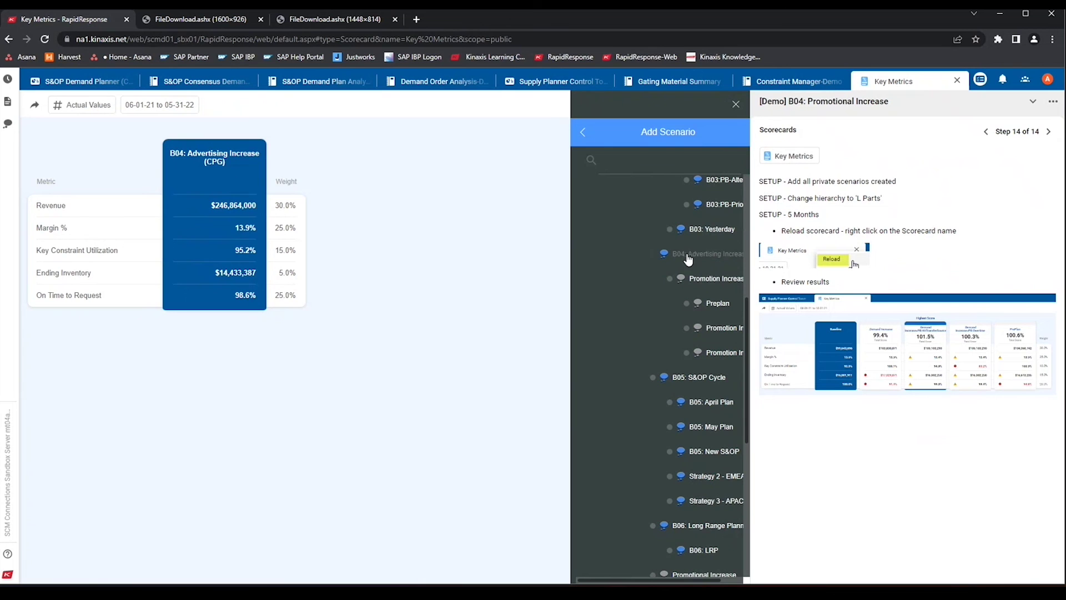
{"action": "left_click", "coordinate": [728, 279]}
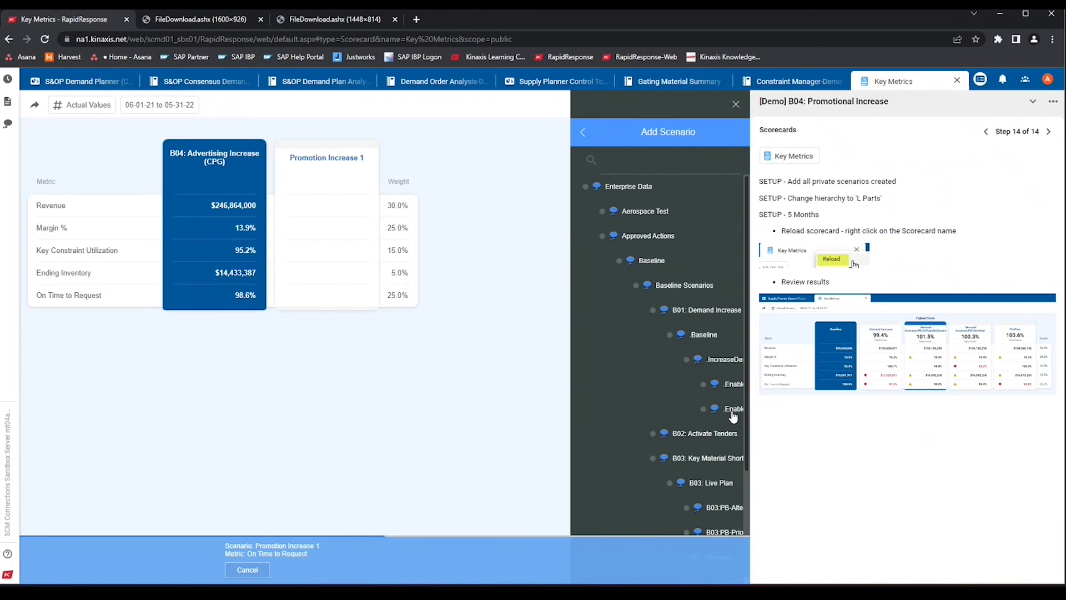
{"action": "scroll", "coordinate": [717, 451], "scroll_direction": "down", "scroll_amount": 6}
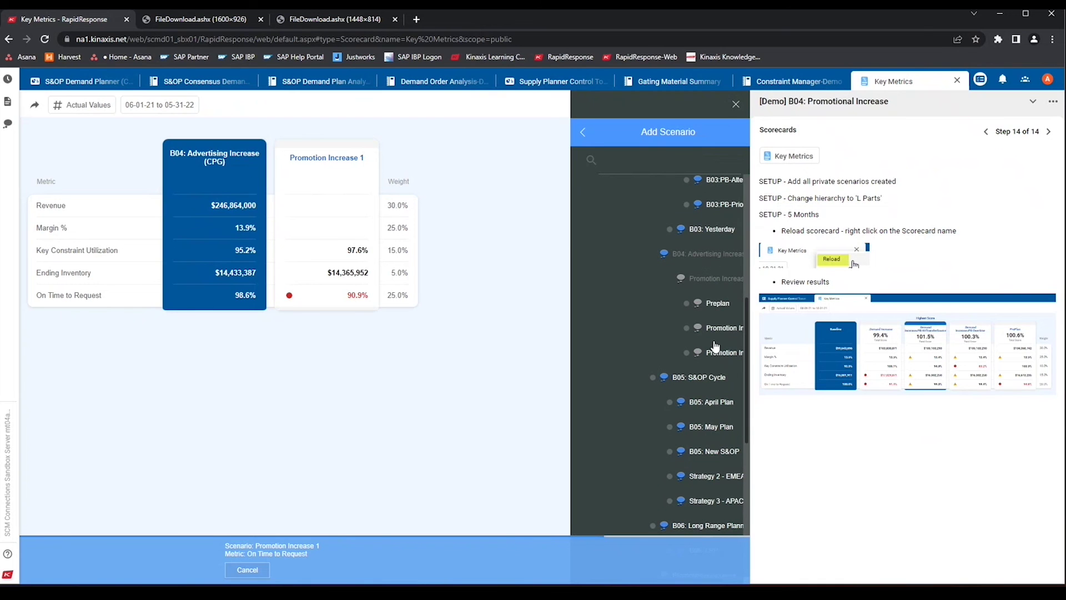
{"action": "left_click", "coordinate": [717, 307]}
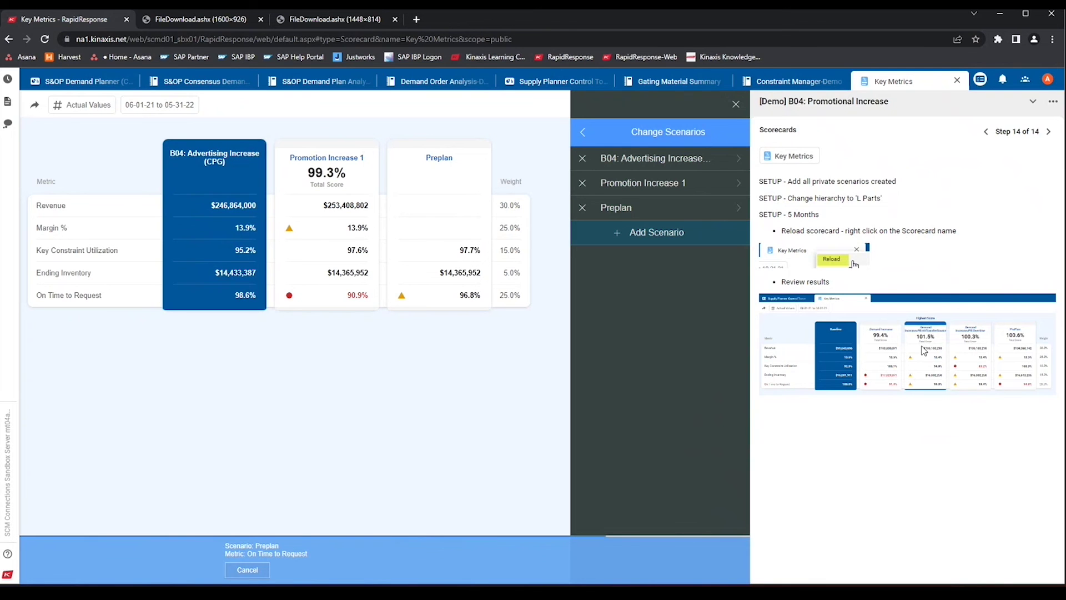
{"action": "right_click", "coordinate": [894, 360]}
{"action": "left_click", "coordinate": [907, 372]}
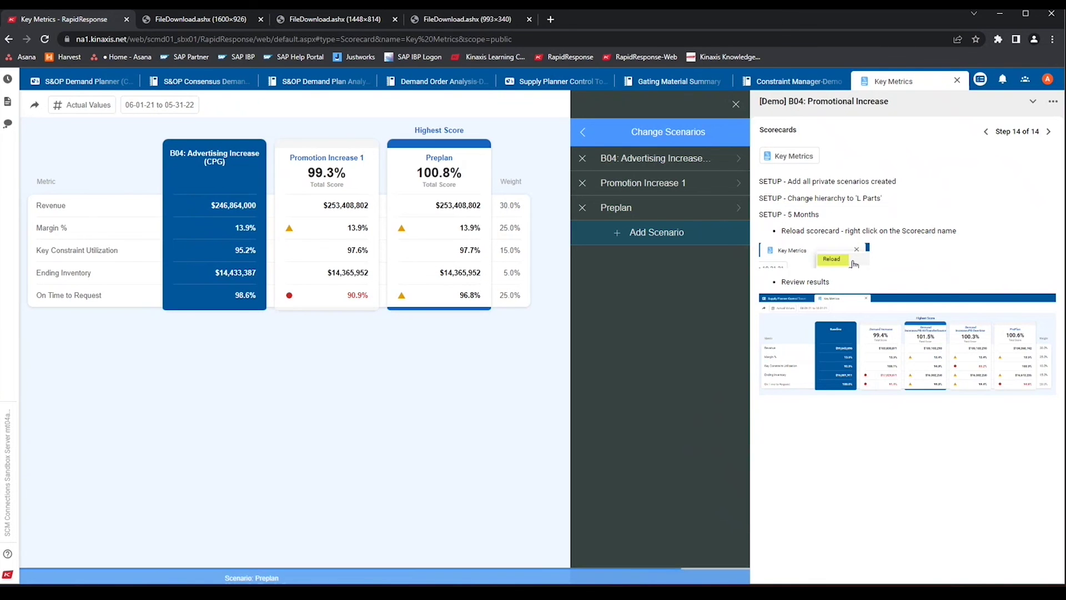
{"action": "left_click", "coordinate": [458, 19]}
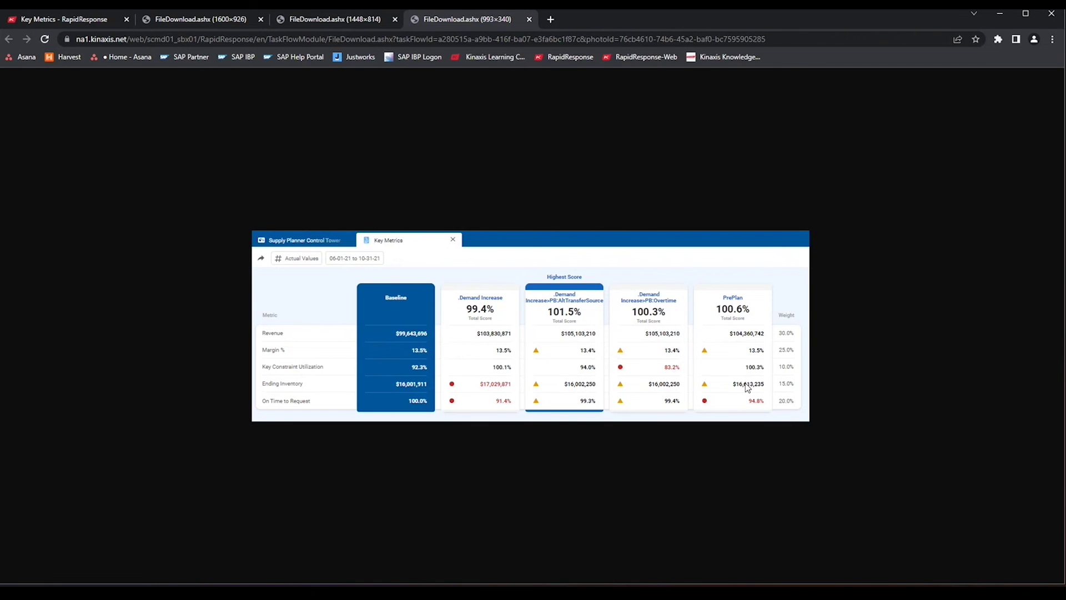
{"action": "left_click", "coordinate": [334, 20]}
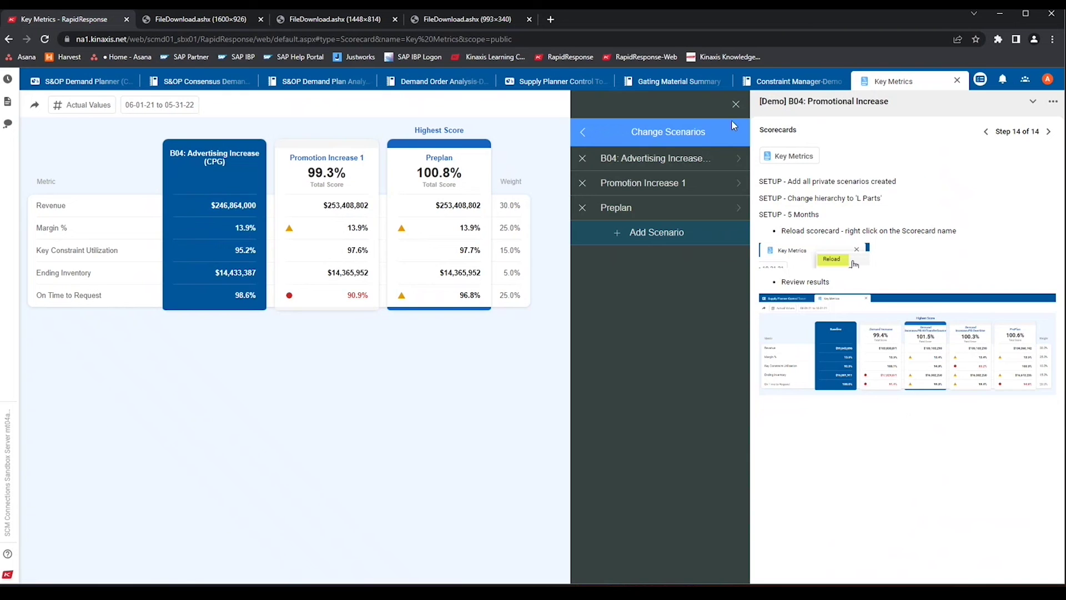
Step: Close the scorecard settings panel and reload the Key Metrics tab
{"action": "left_click", "coordinate": [583, 131]}
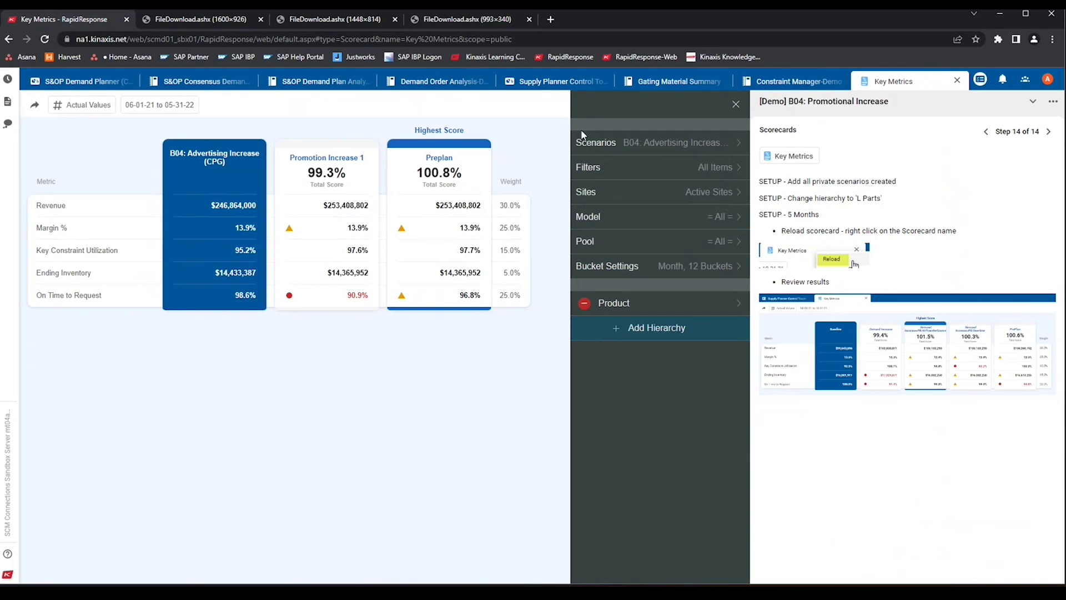
{"action": "left_click", "coordinate": [725, 146]}
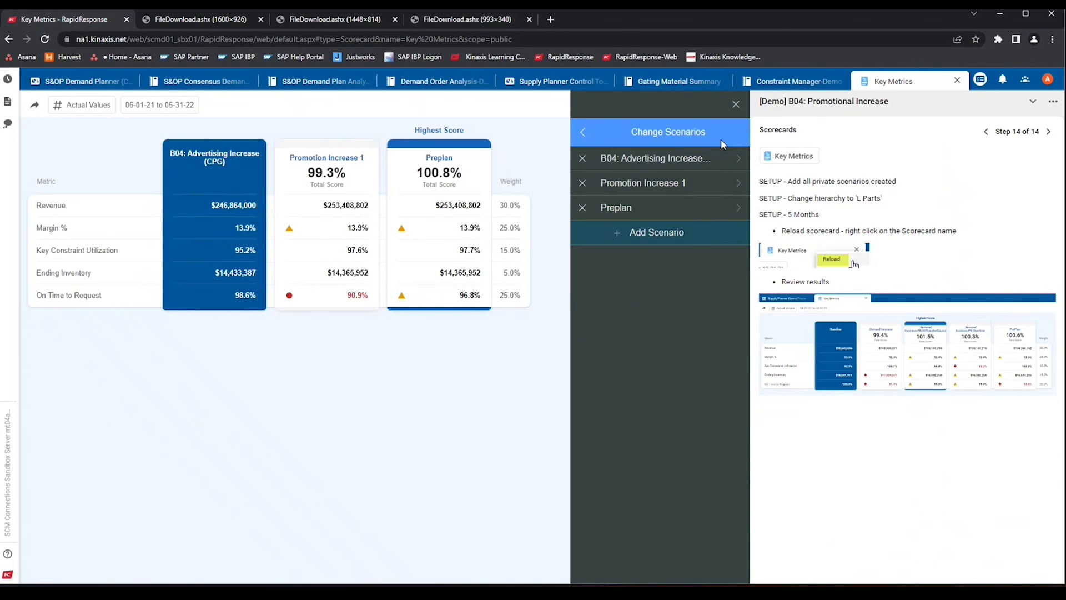
{"action": "left_click", "coordinate": [583, 133]}
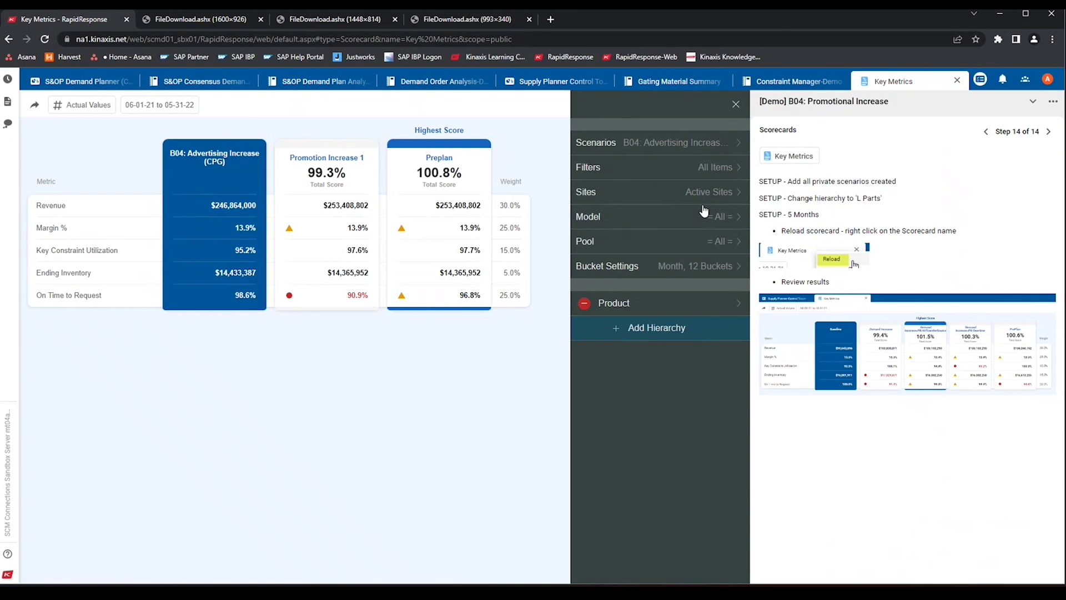
{"action": "left_click", "coordinate": [736, 105]}
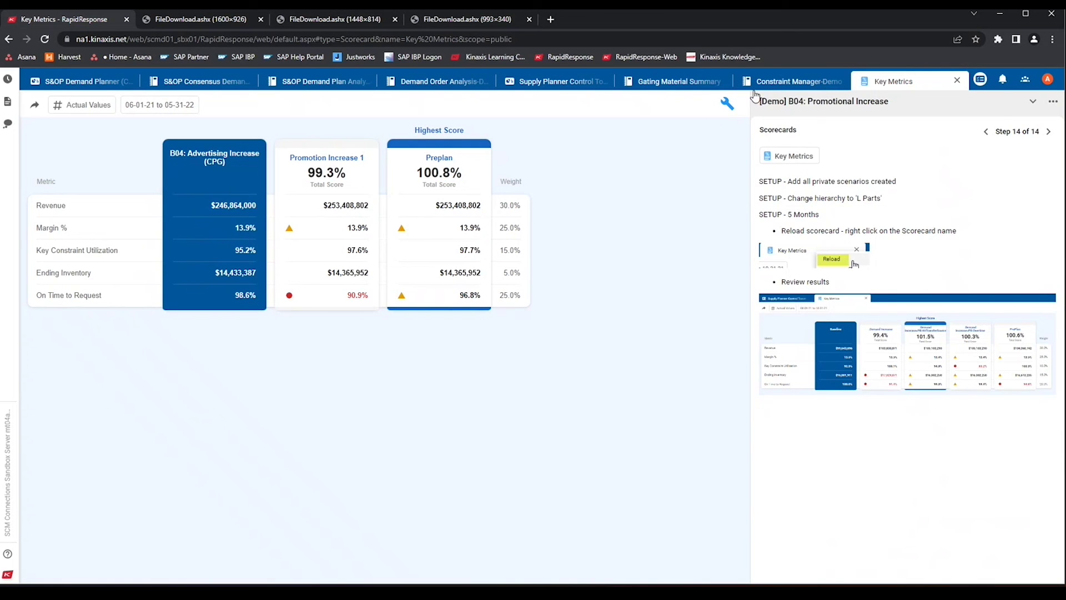
{"action": "right_click", "coordinate": [869, 86]}
{"action": "left_click", "coordinate": [882, 96]}
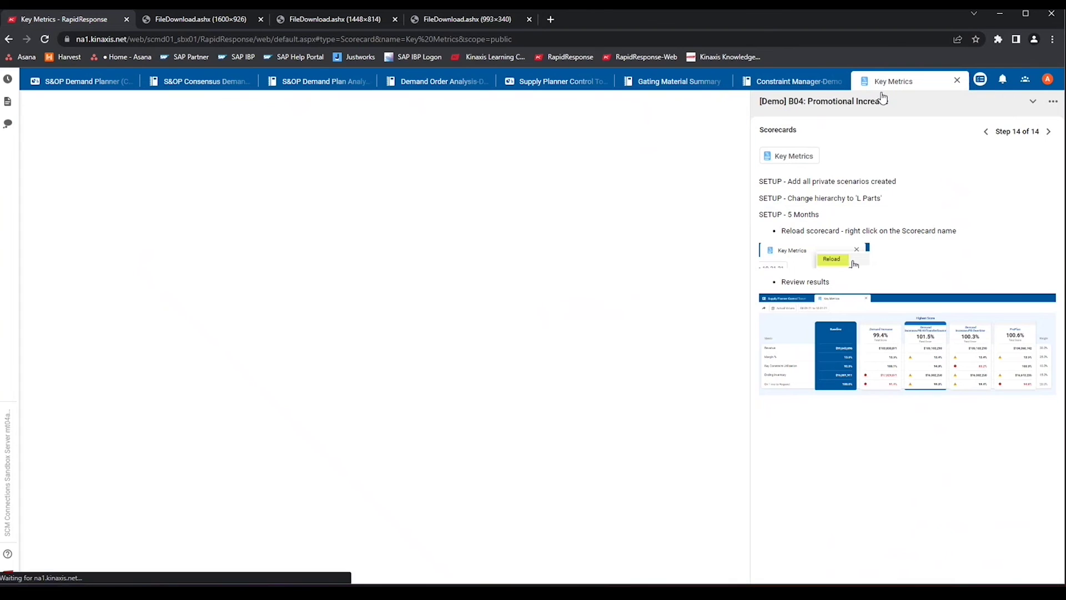